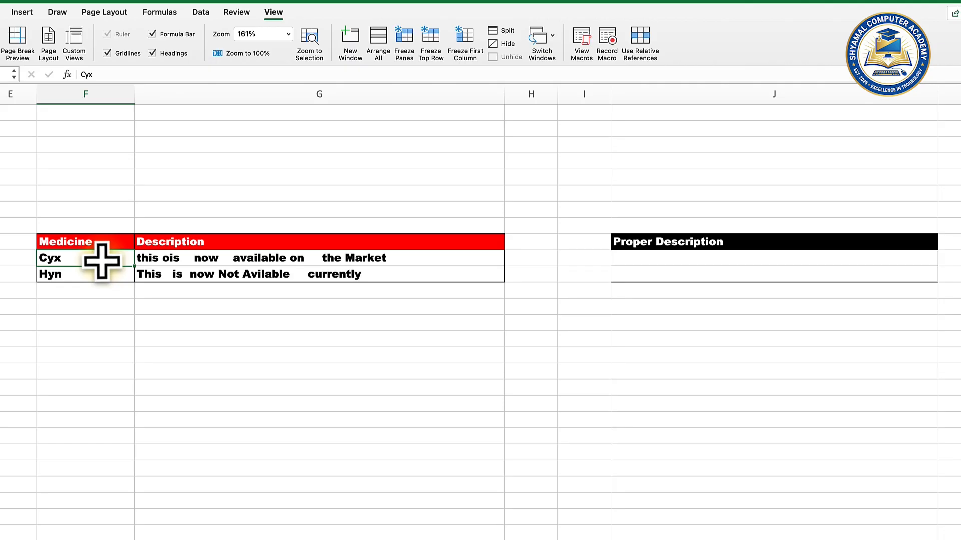
- Enter =TRIM(G10) in the first Proper Description cell to strip the extra spaces from the Cyx description
left_click(108, 276)
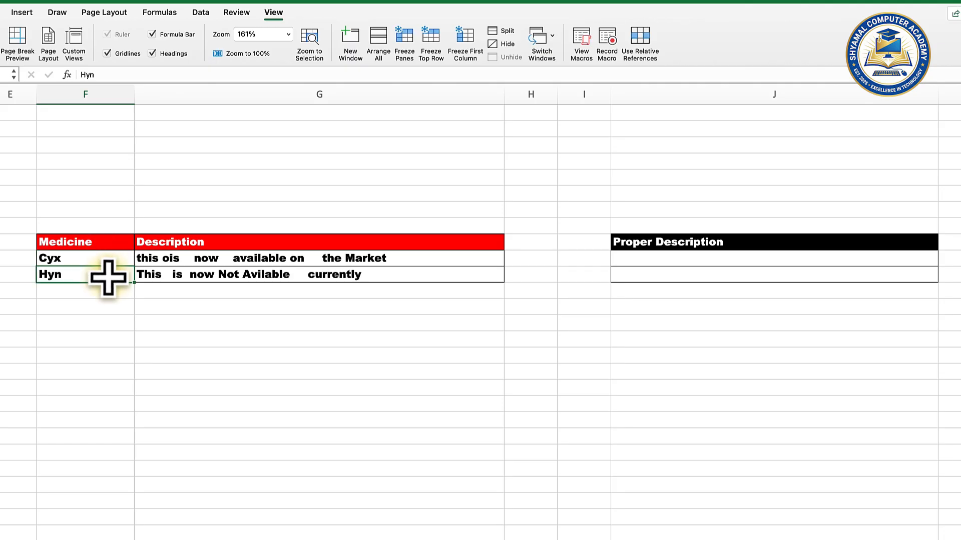
left_click(168, 257)
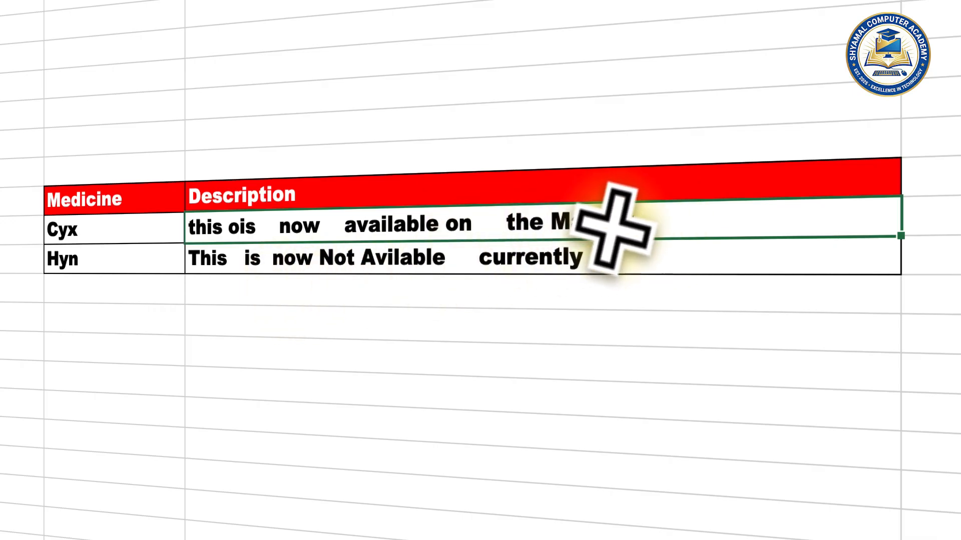
left_click(643, 263)
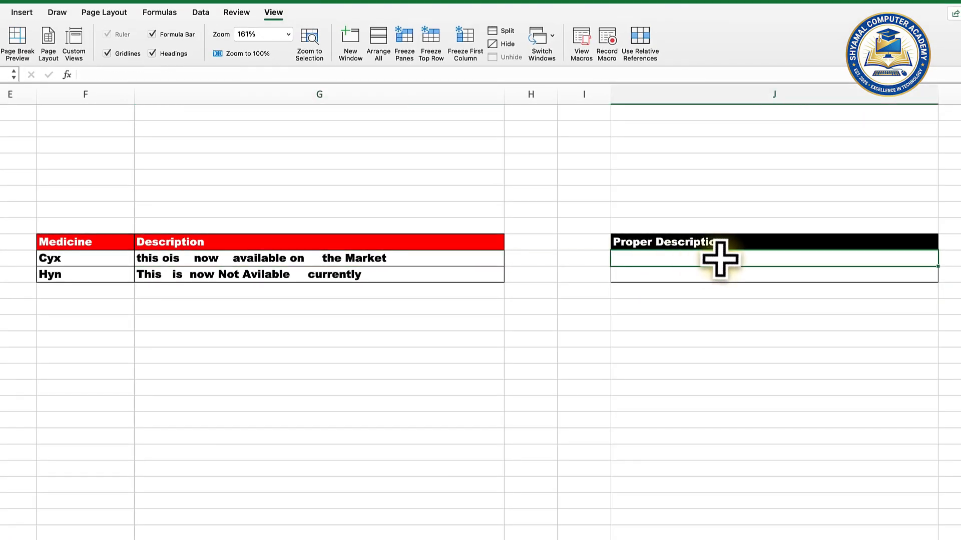
type("=")
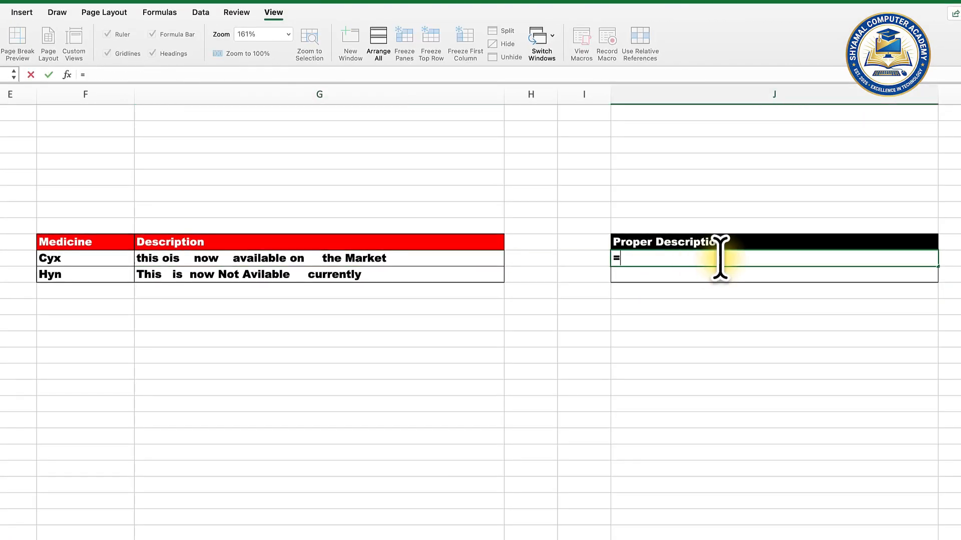
type("trim")
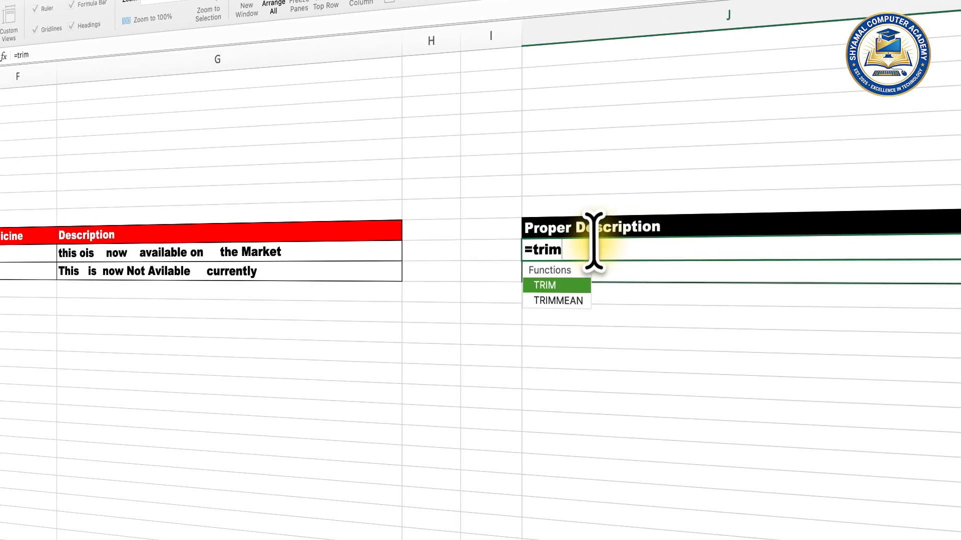
key("Tab")
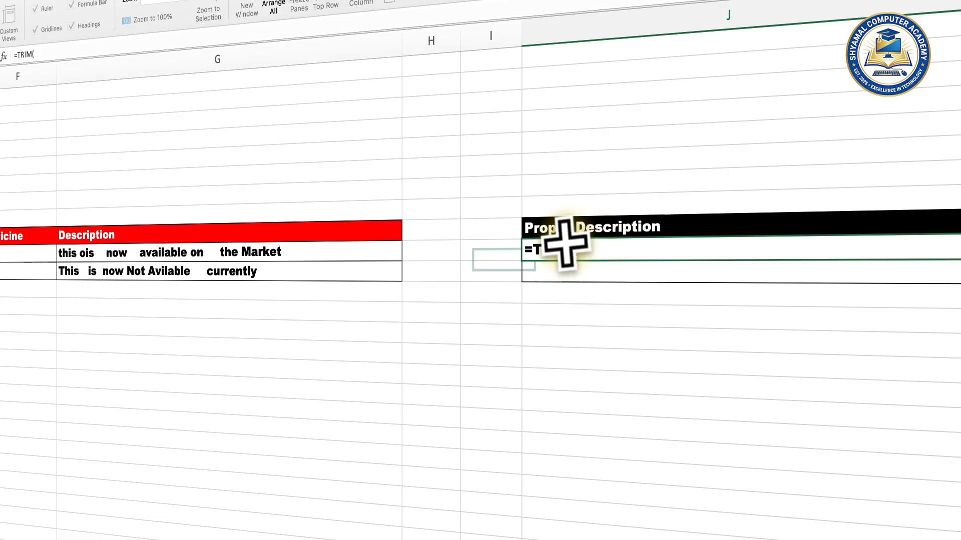
left_click(275, 253)
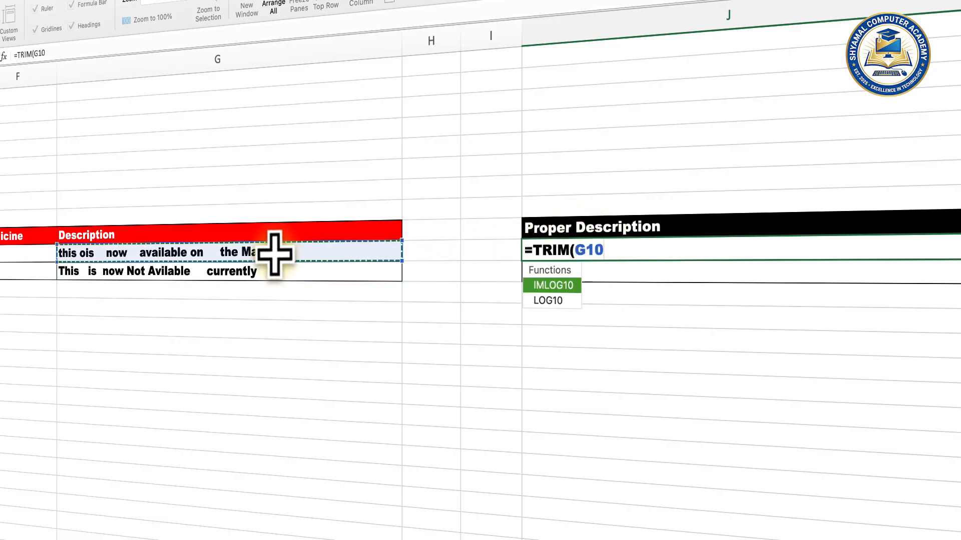
key("Return")
- Copy the TRIM formula down to the second Proper Description row for the Hyn medicine
left_click(536, 256)
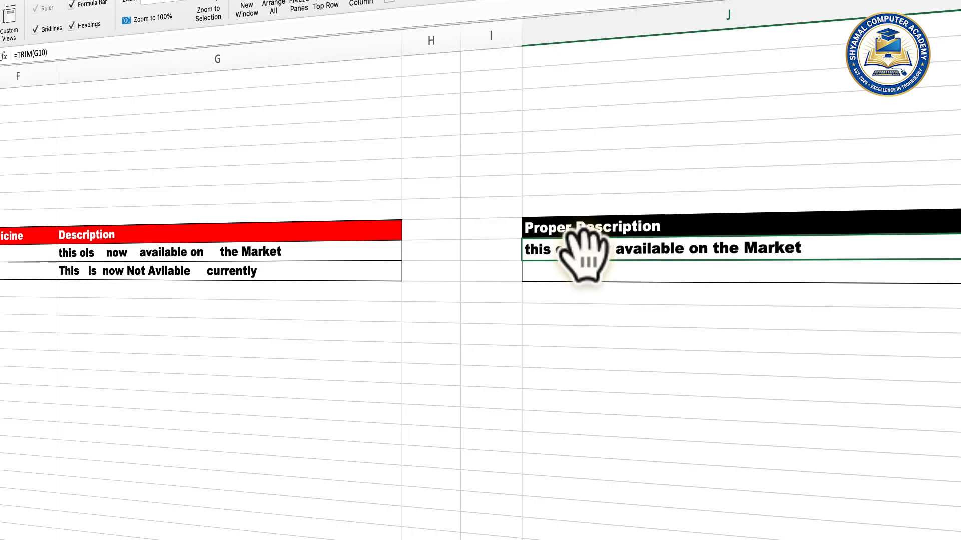
left_click_drag(960, 261, 952, 280)
left_click(205, 273)
left_click(590, 272)
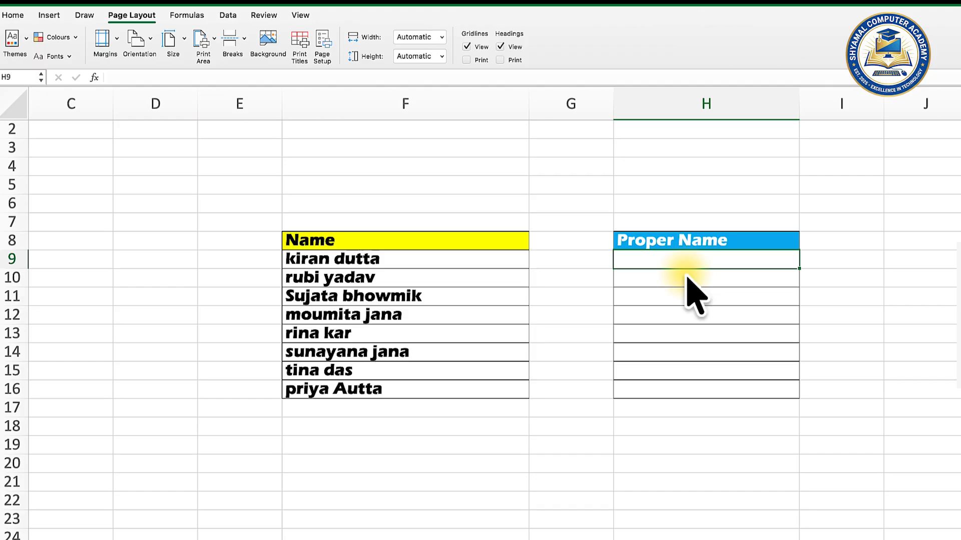
left_click(446, 255)
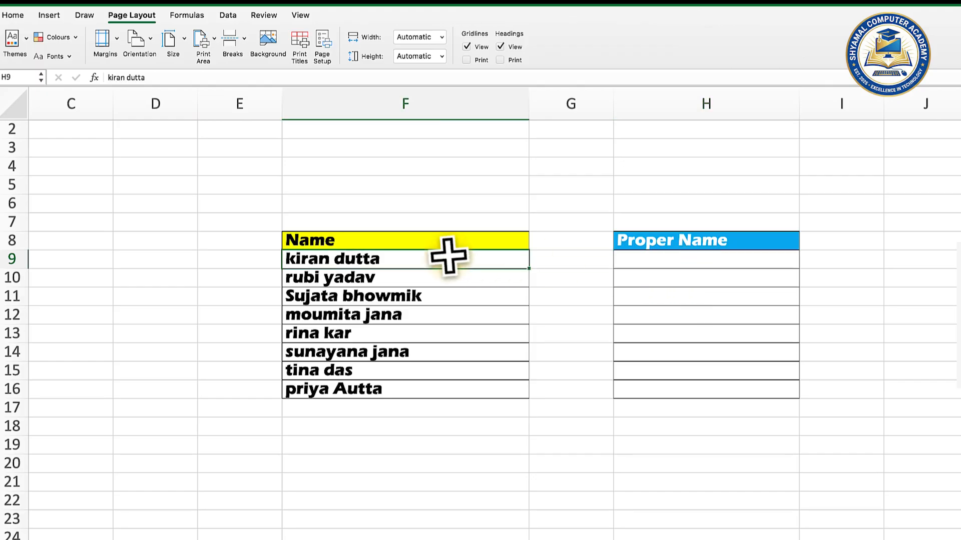
left_click_drag(449, 259, 445, 386)
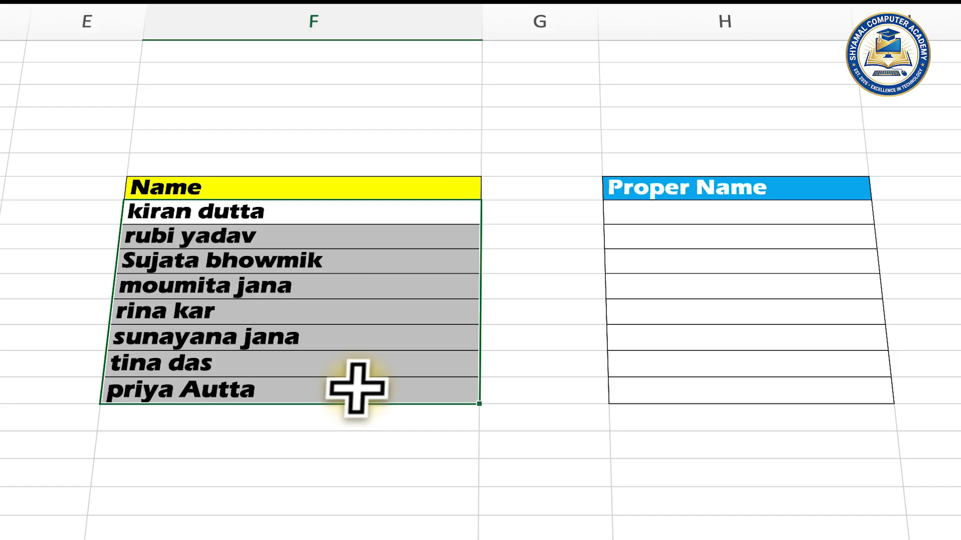
left_click(217, 216)
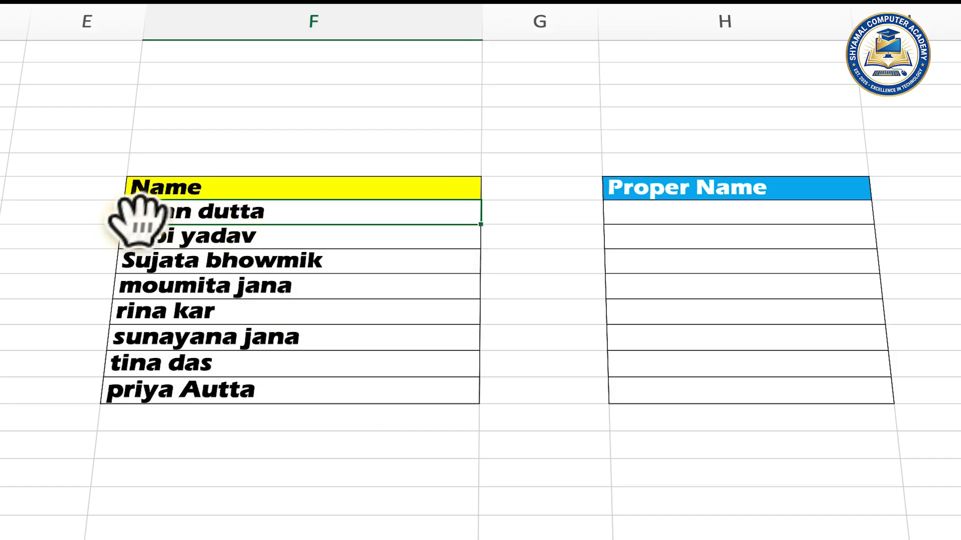
left_click(178, 234)
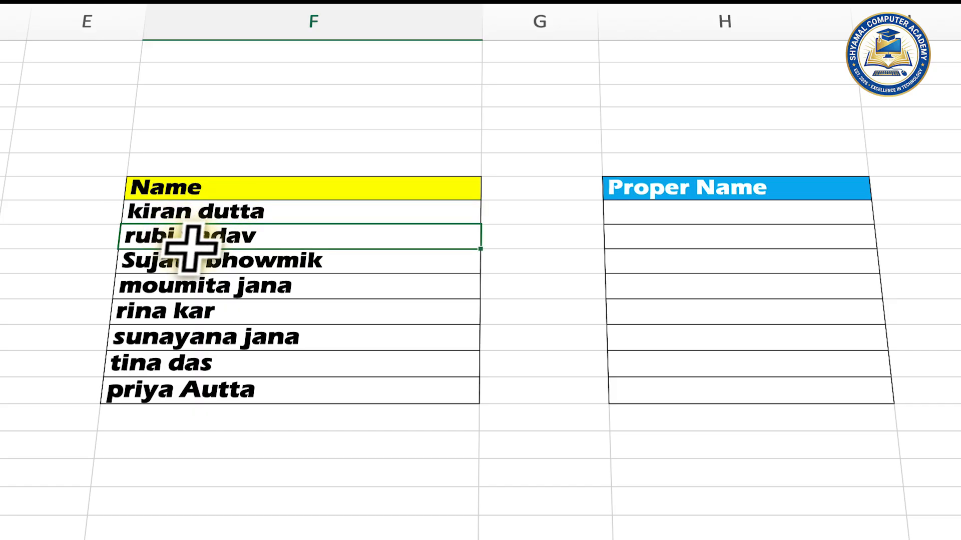
left_click(343, 212)
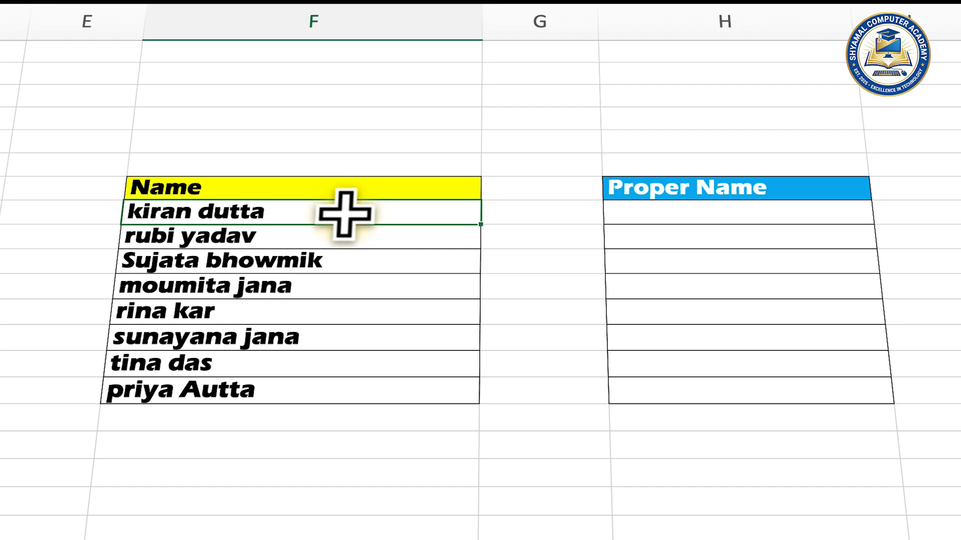
- Enter =PROPER(F9) in cell H9, the first Proper Name cell, to capitalise the first listed name
left_click(611, 214)
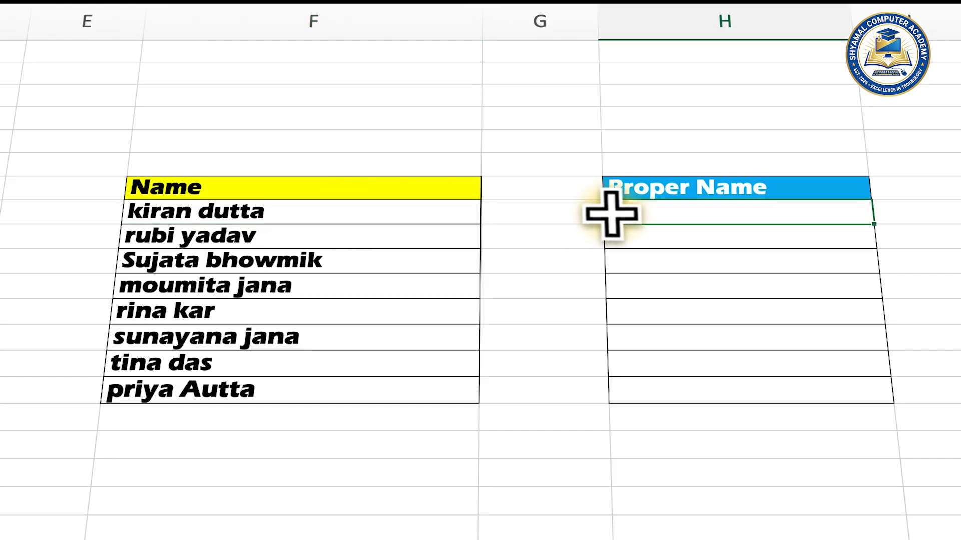
type("=")
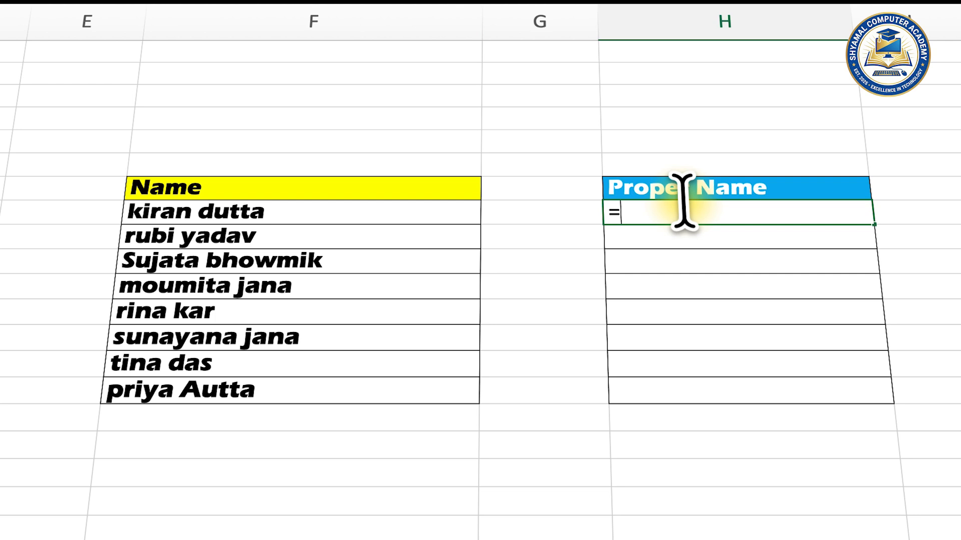
type("prp")
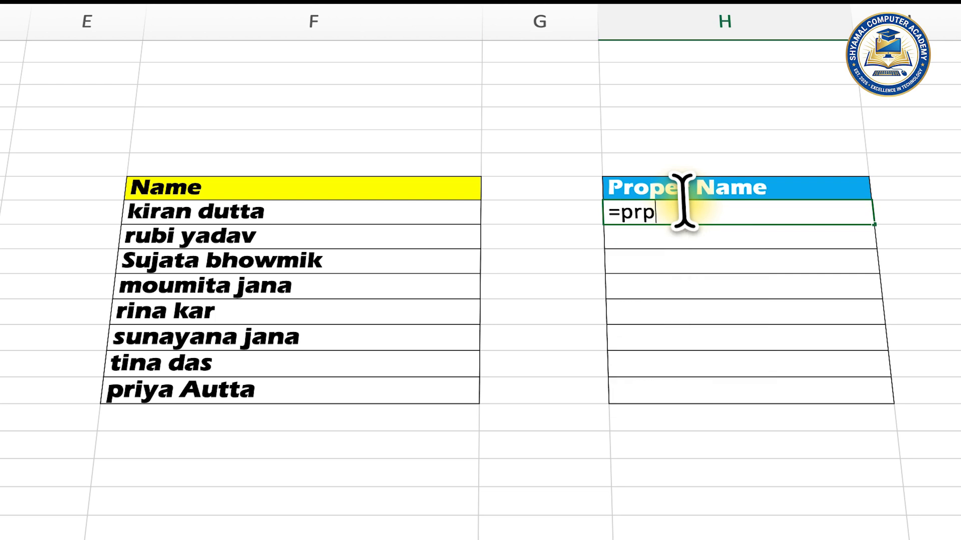
key("BackSpace")
type("op")
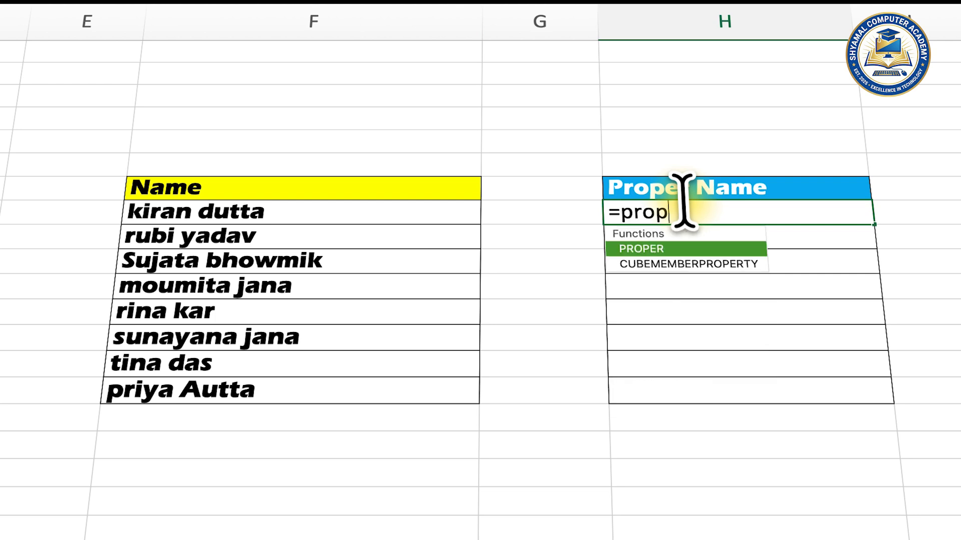
double_click(658, 256)
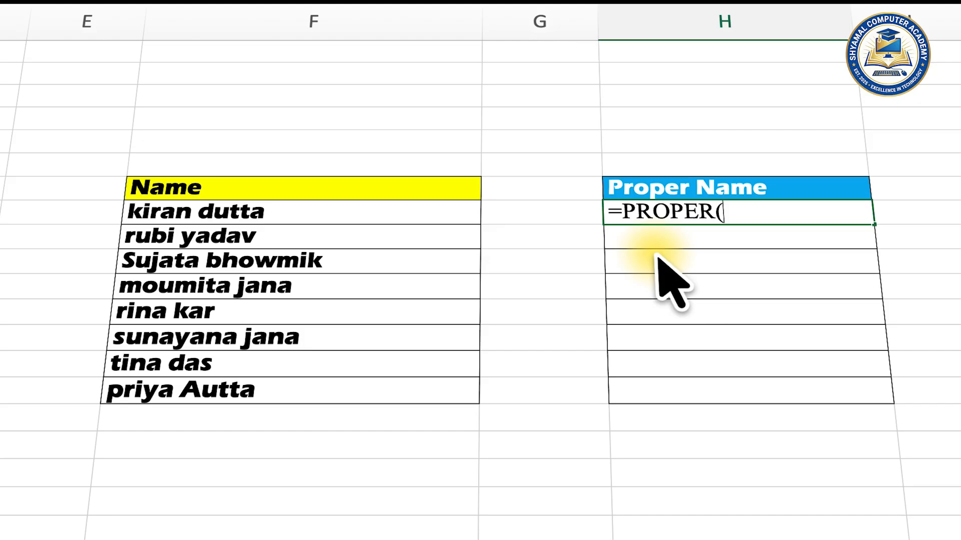
left_click(382, 215)
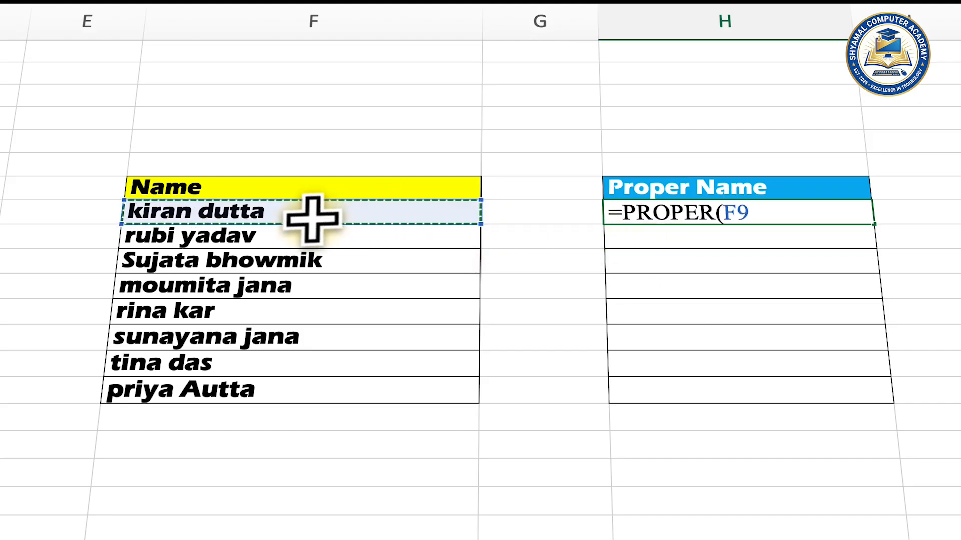
key("Return")
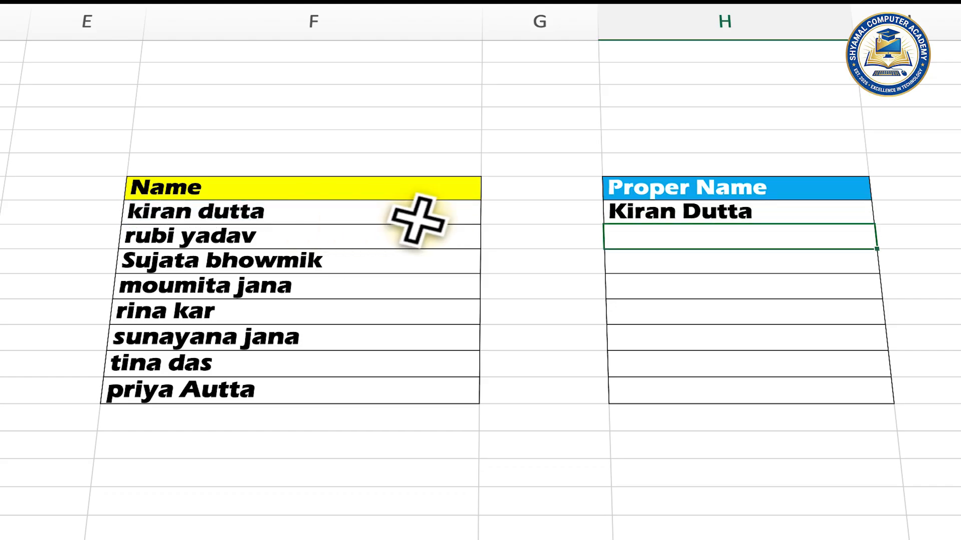
- Fill the PROPER formula from H9 down through H16 for all the listed names
left_click(653, 221)
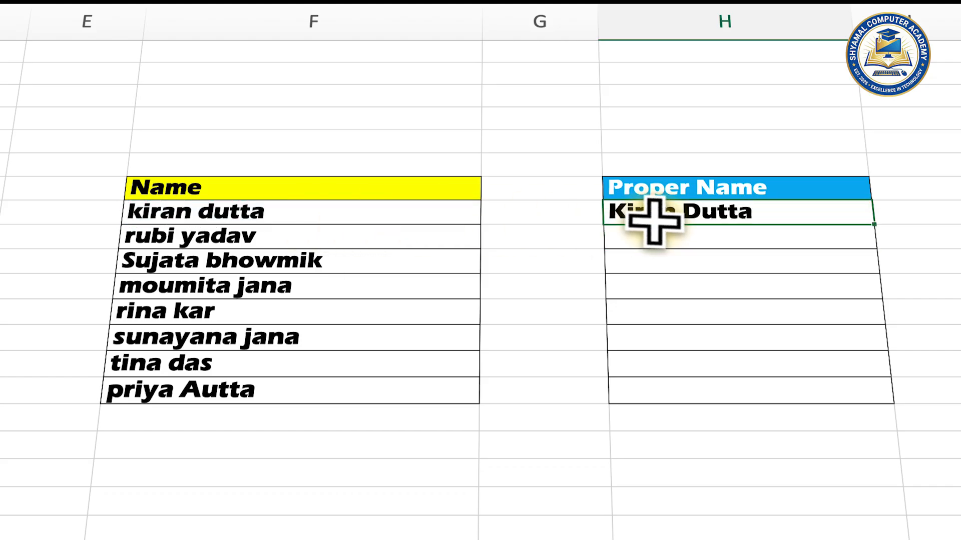
left_click_drag(875, 228, 877, 407)
left_click(706, 235)
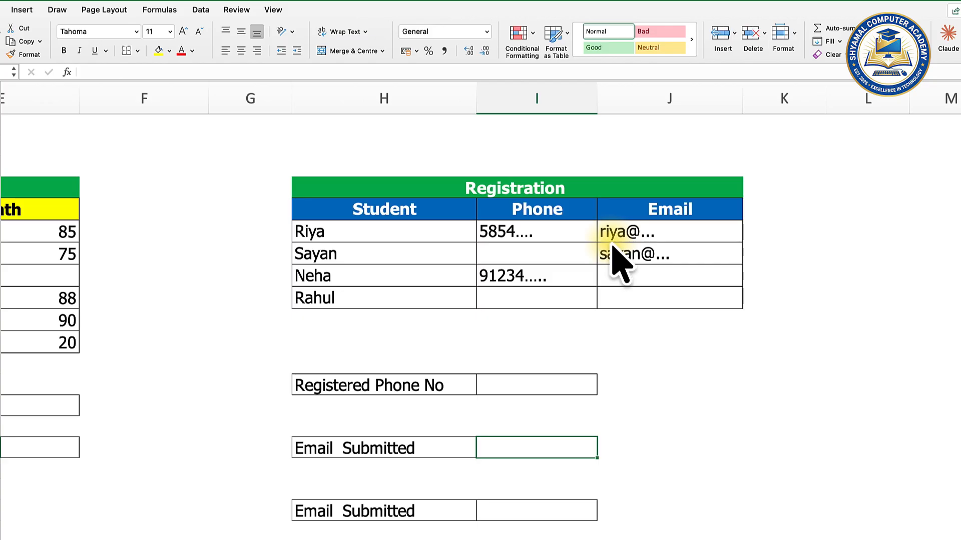
- Examine the Student, Phone and Email columns of the Registration table
left_click(438, 218)
left_click_drag(439, 218, 437, 294)
left_click(561, 207)
left_click_drag(561, 206, 563, 293)
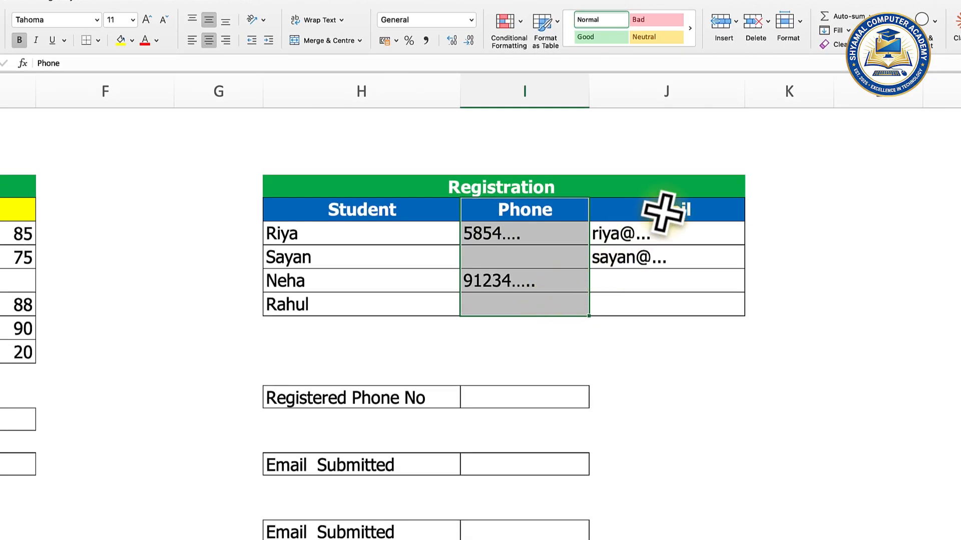
left_click_drag(662, 212, 661, 307)
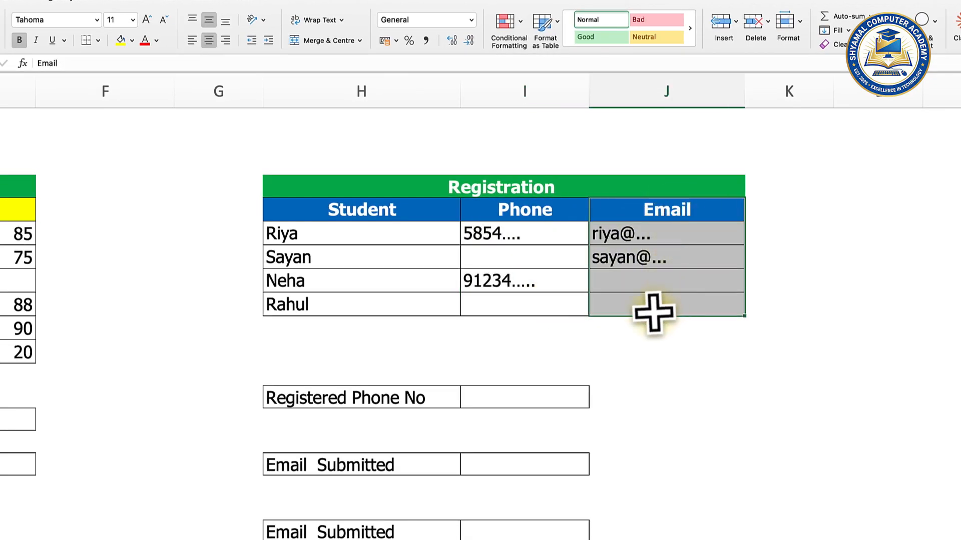
left_click(528, 398)
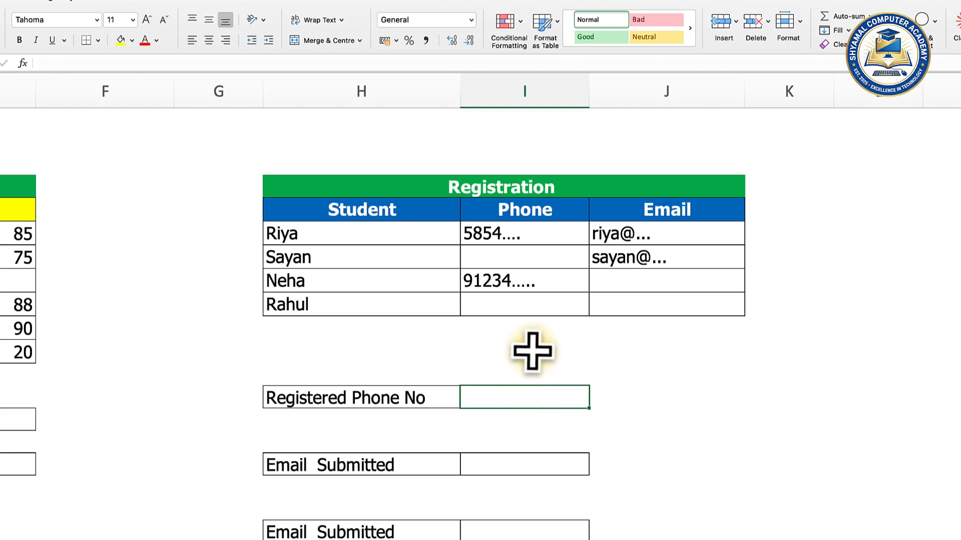
left_click_drag(544, 231, 540, 303)
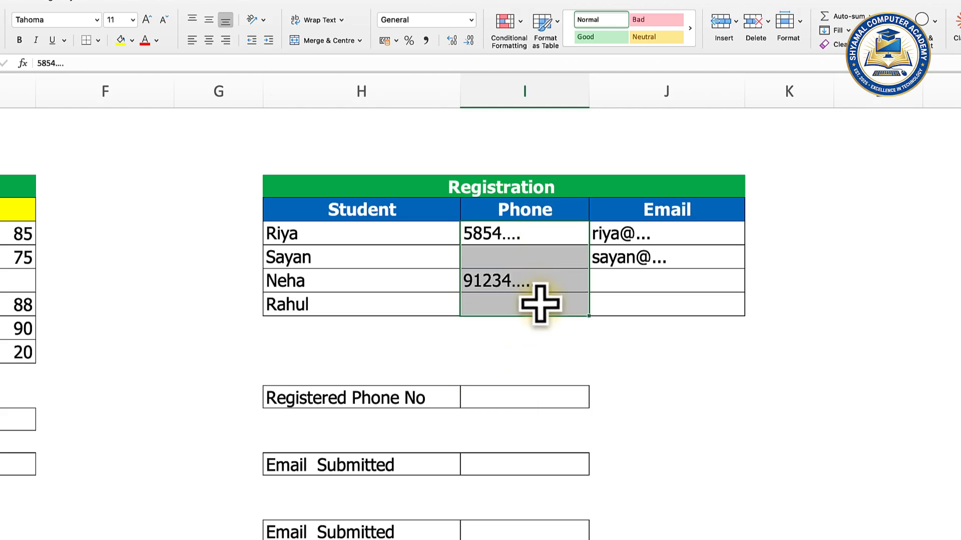
- Enter =COUNTA(I6:I9) beside Registered Phone No to count the filled Phone cells
left_click(521, 398)
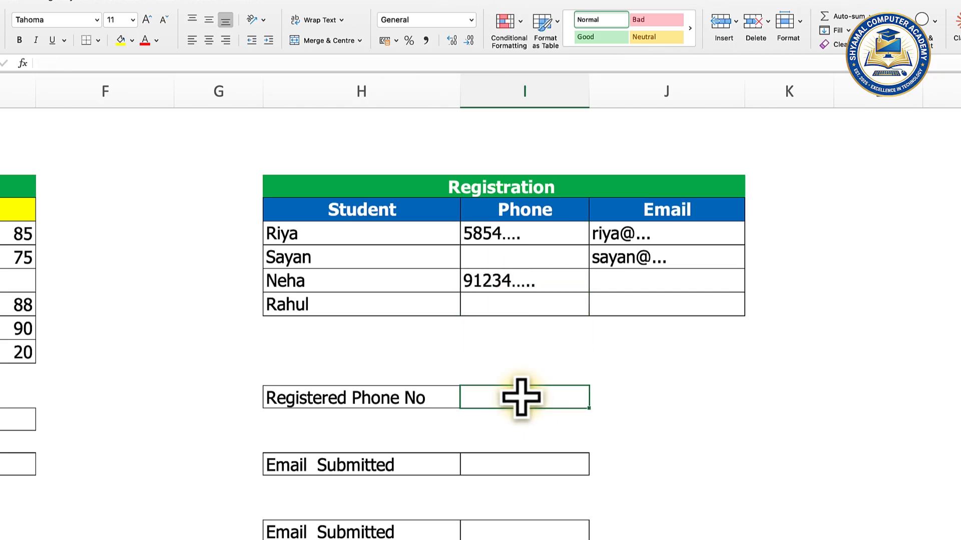
type("=")
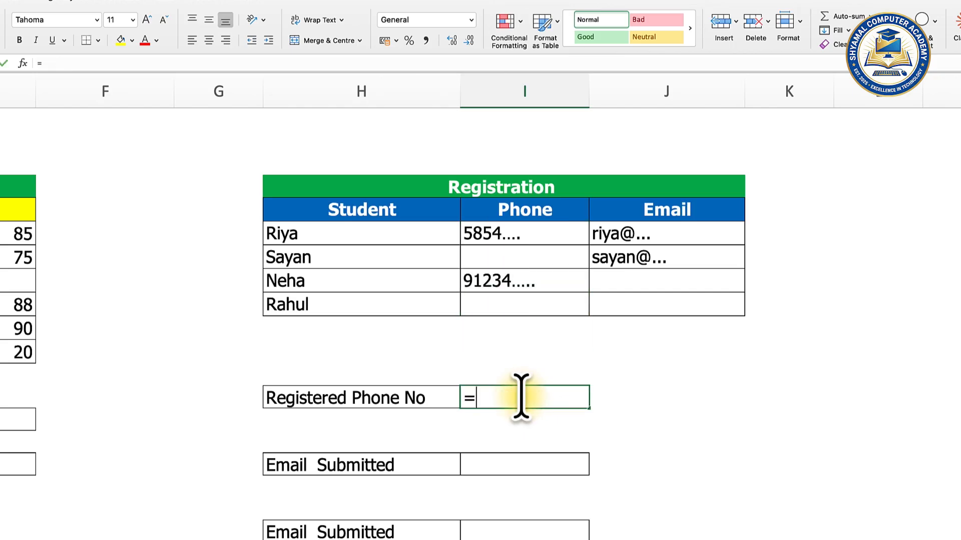
type("count")
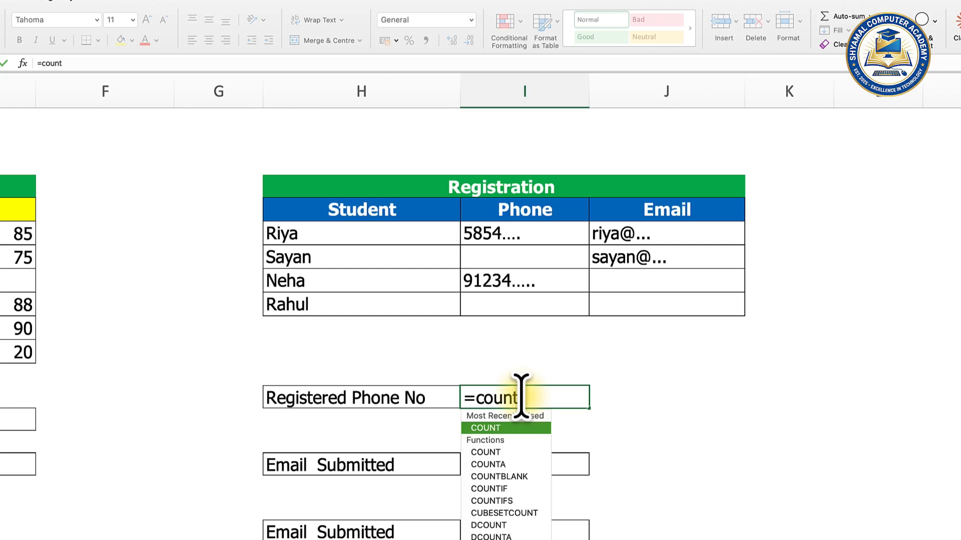
type("a")
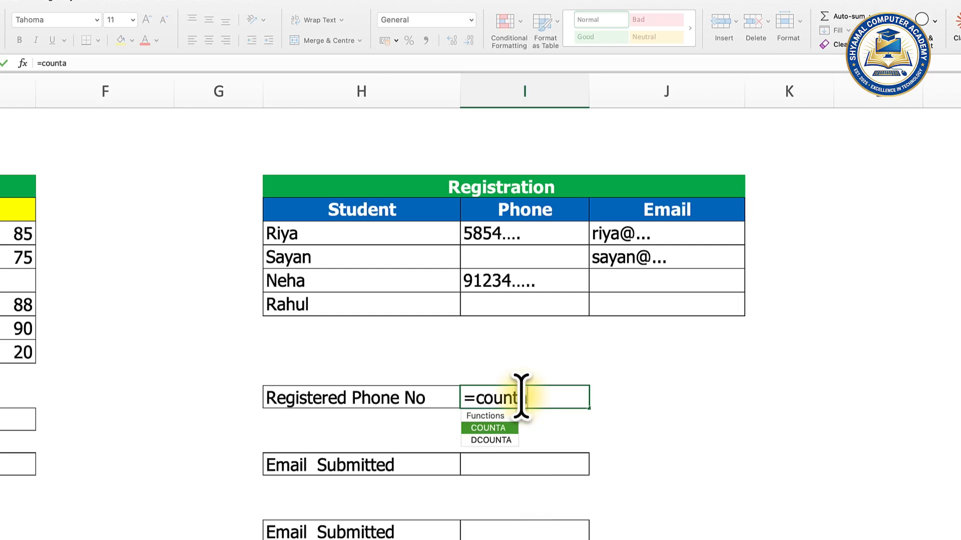
key("Tab")
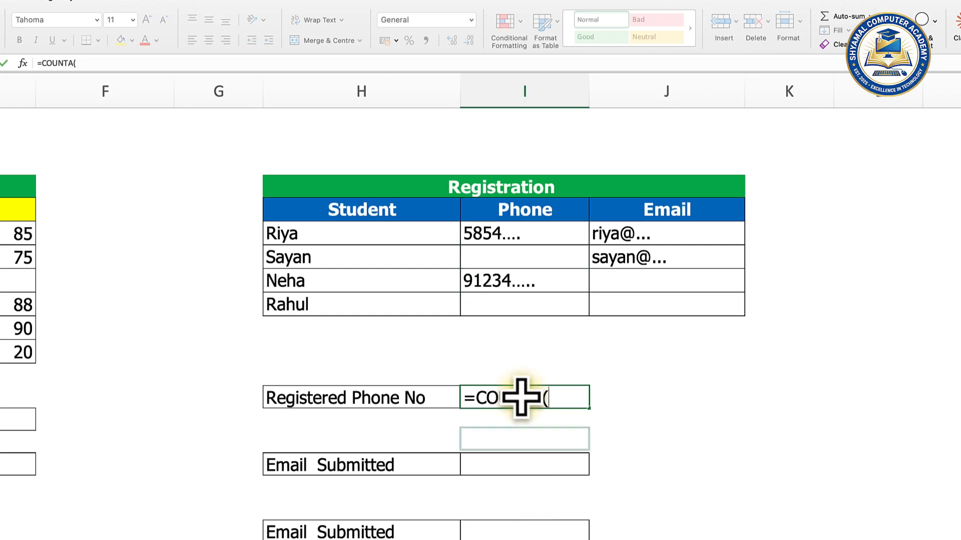
left_click_drag(535, 235, 538, 296)
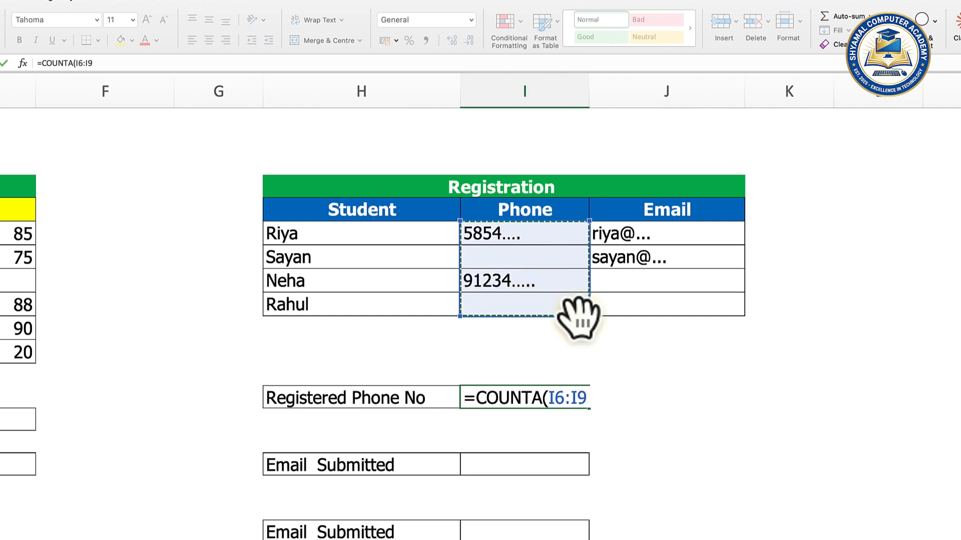
key("Return")
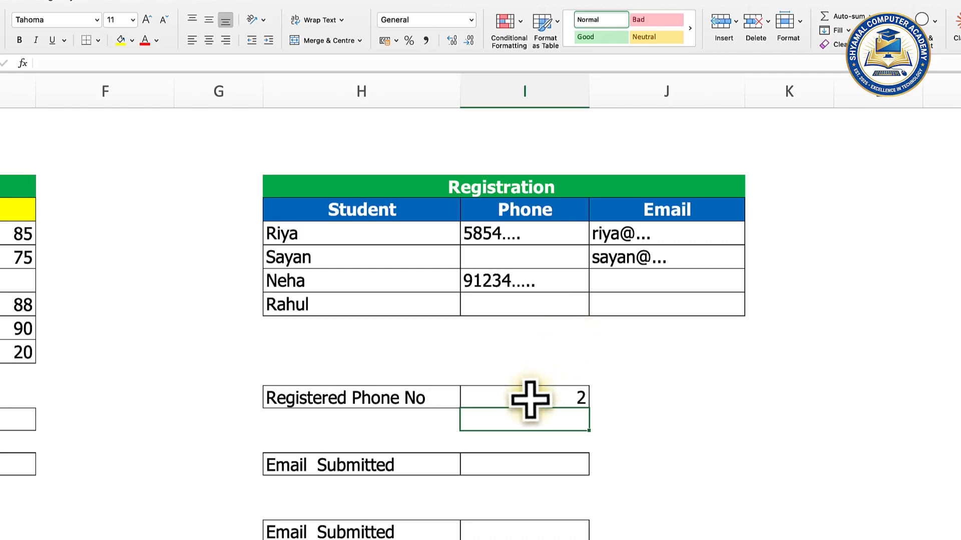
- Enter =COUNTA(J6:J9) beside the first Email Submitted label to count the filled Email cells
left_click(527, 465)
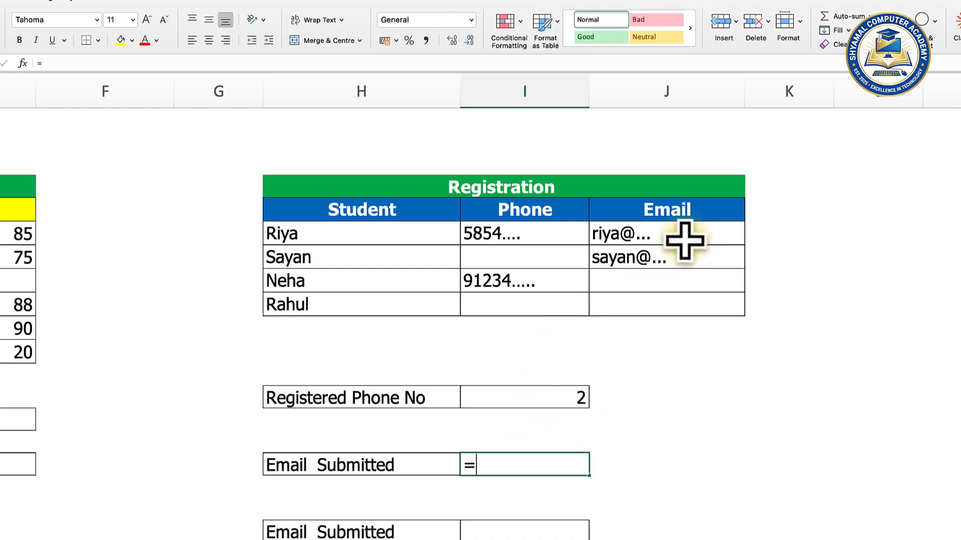
type("=count")
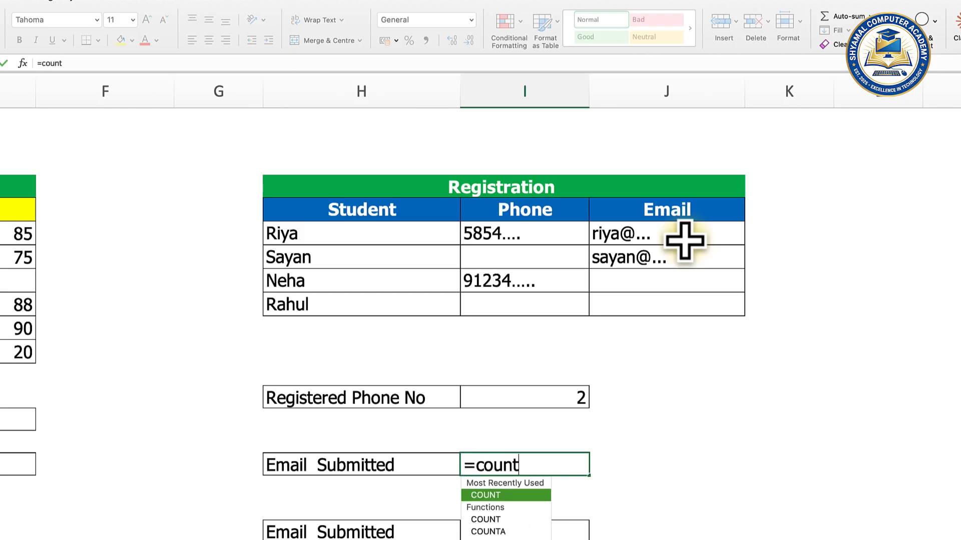
type("a")
key("Tab")
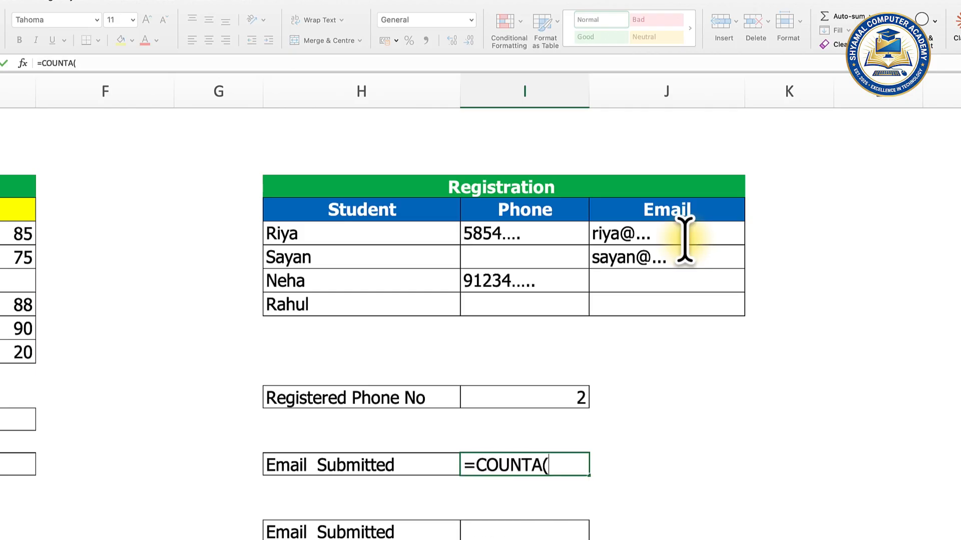
left_click_drag(686, 240, 656, 318)
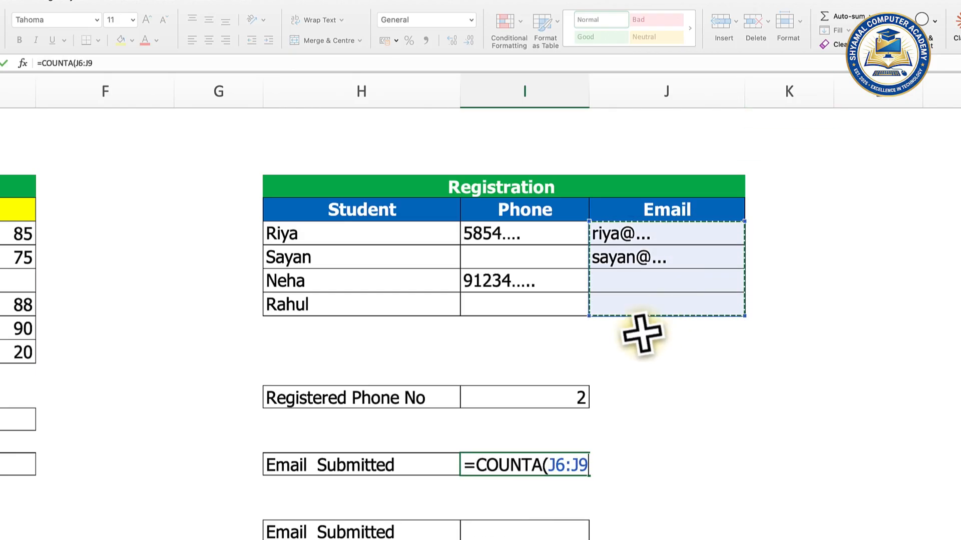
key("Return")
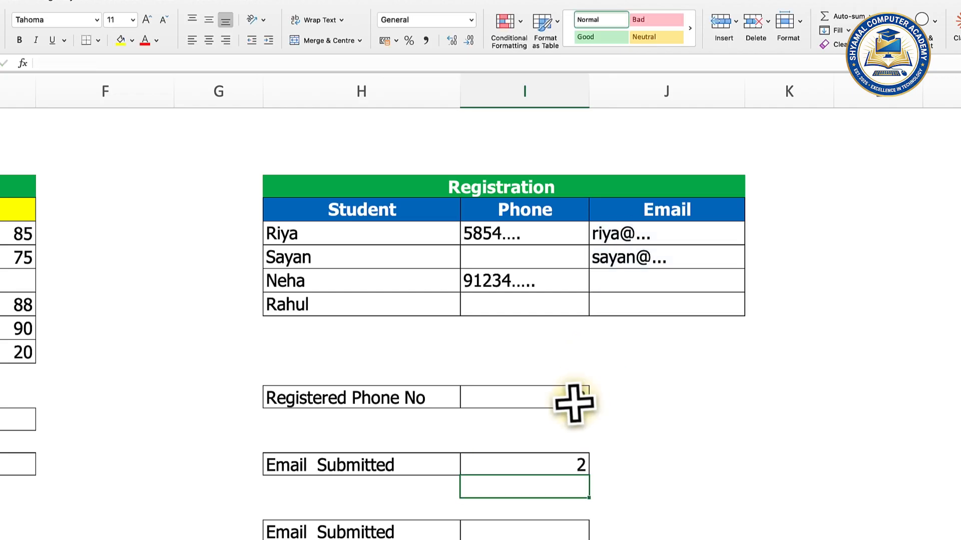
left_click(557, 464)
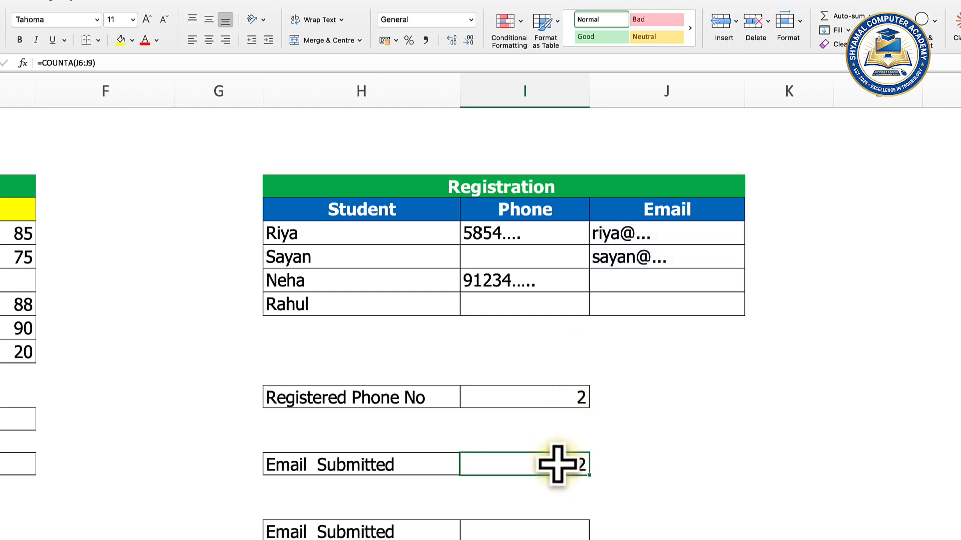
left_click(671, 254)
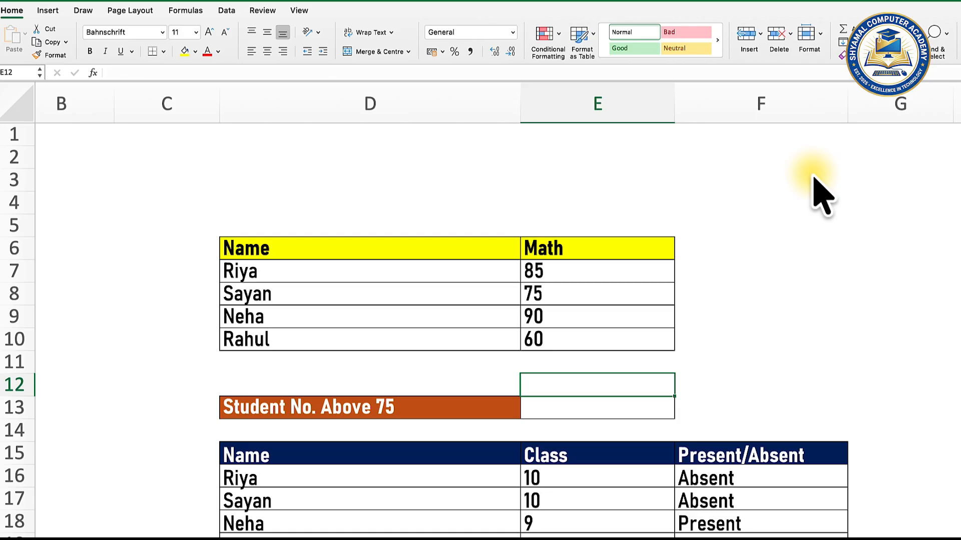
- Examine the Name and Math columns and the result cell beside Student No. Above 75
left_click_drag(458, 251, 452, 336)
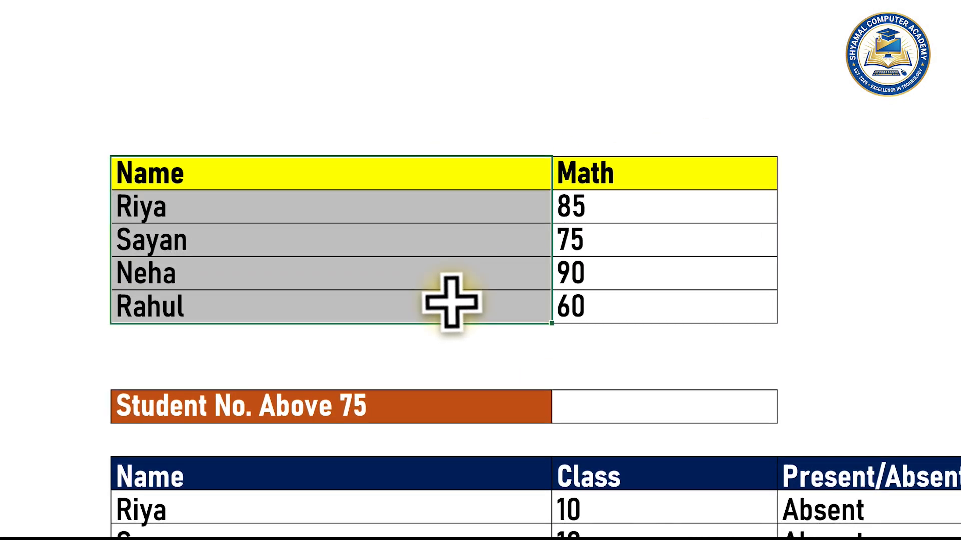
left_click_drag(656, 175, 657, 306)
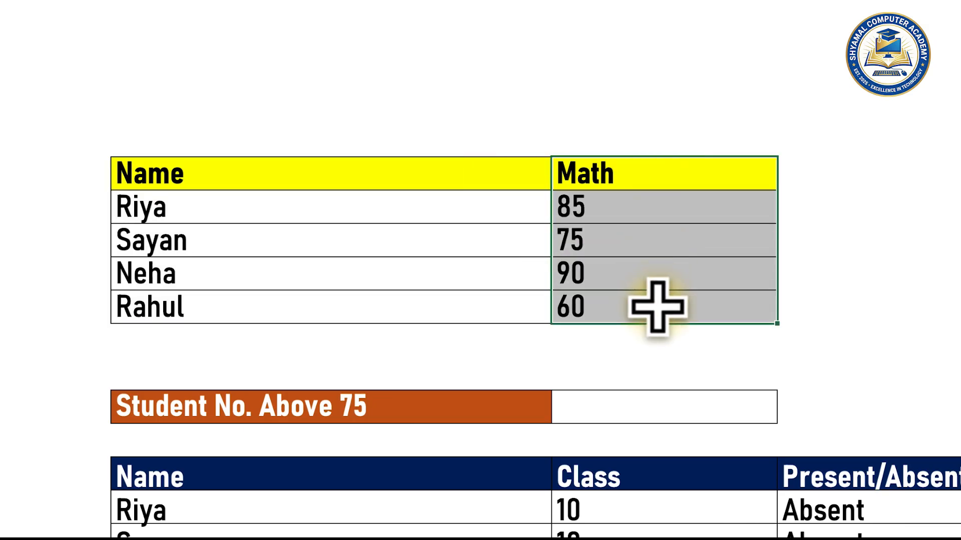
left_click(650, 407)
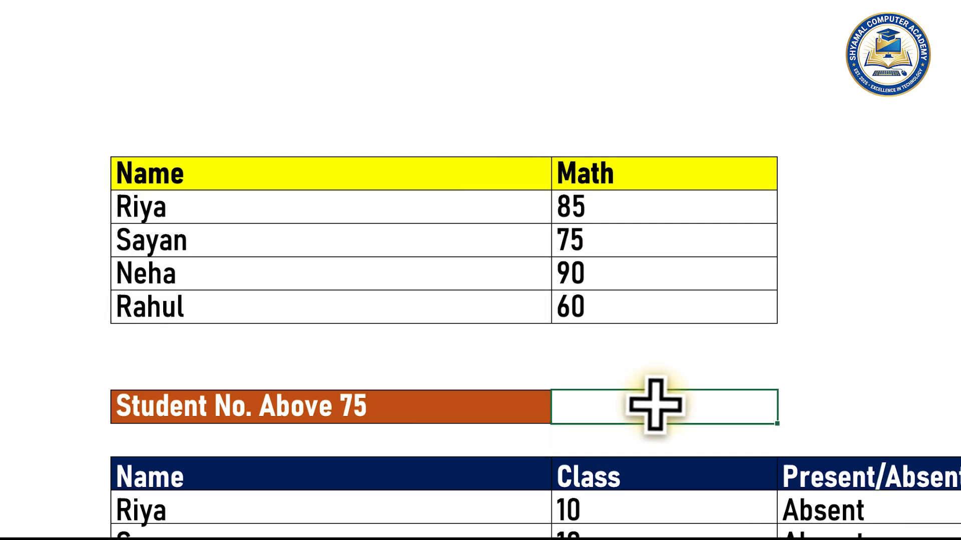
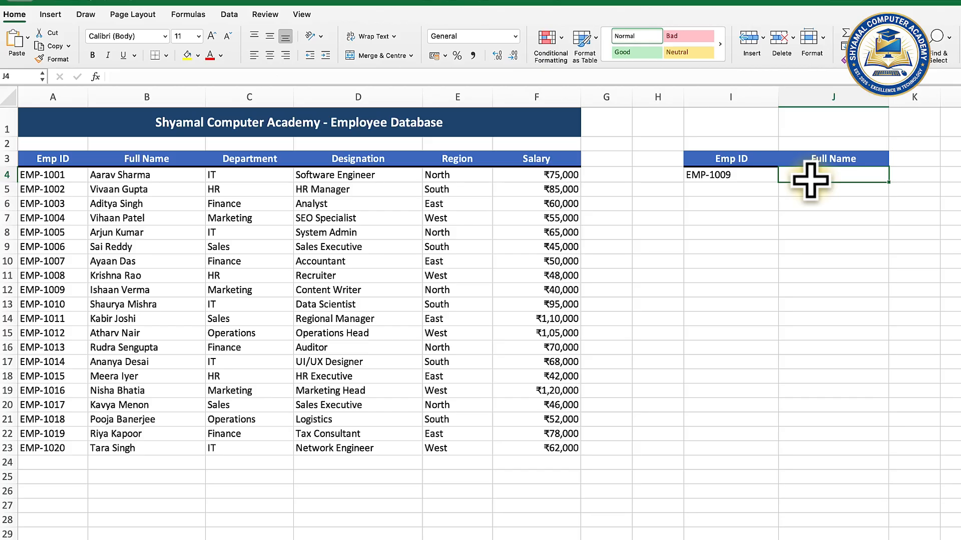
- Match the lookup Emp ID in I4 with its row and full name in the employee database
left_click(736, 180)
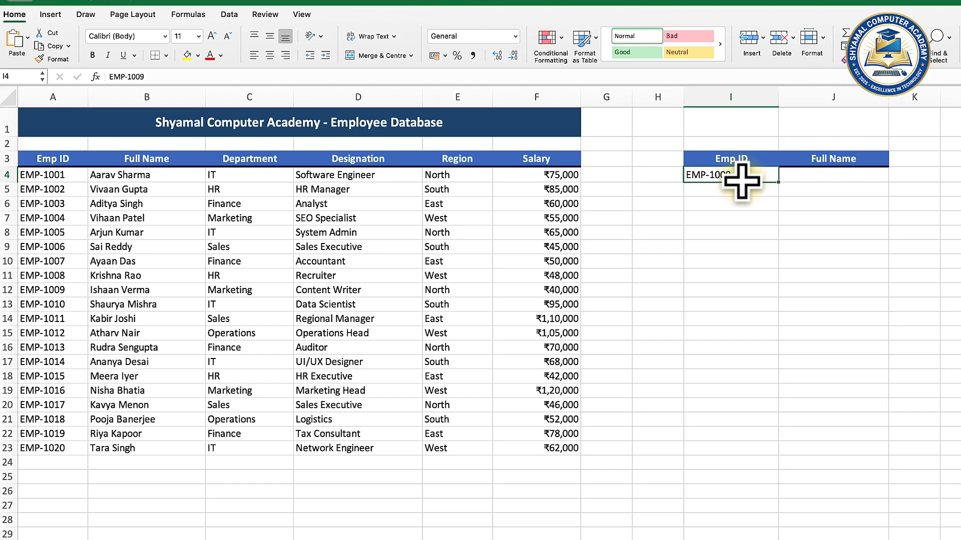
left_click(63, 298)
left_click(153, 302)
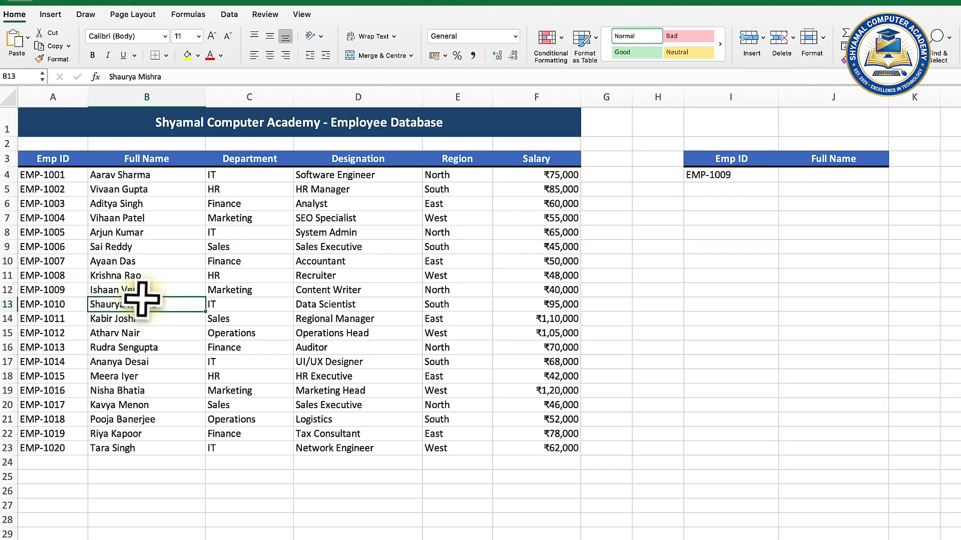
left_click(160, 294)
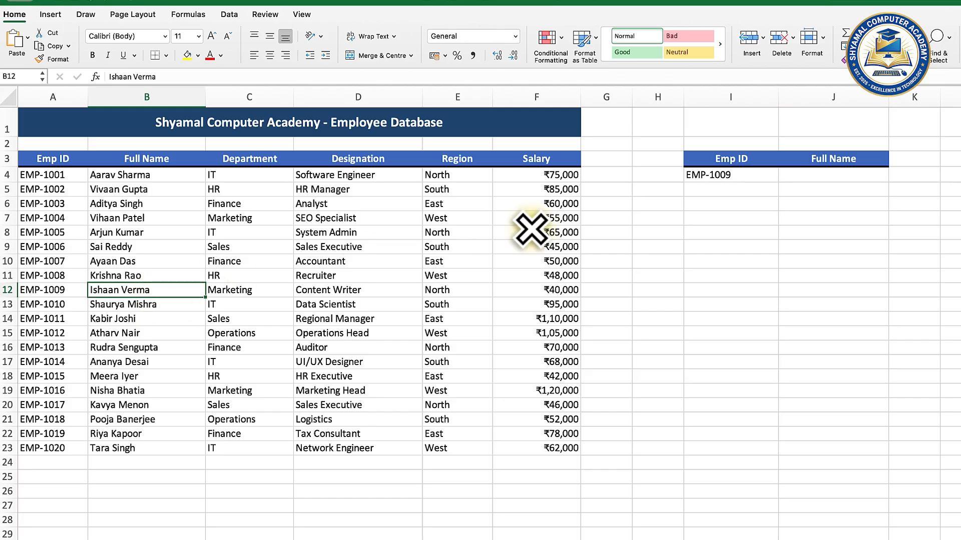
- Enter =VLOOKUP(I4,A3:F23,2,0) in J4 to return the full name for the Emp ID in I4
left_click(832, 175)
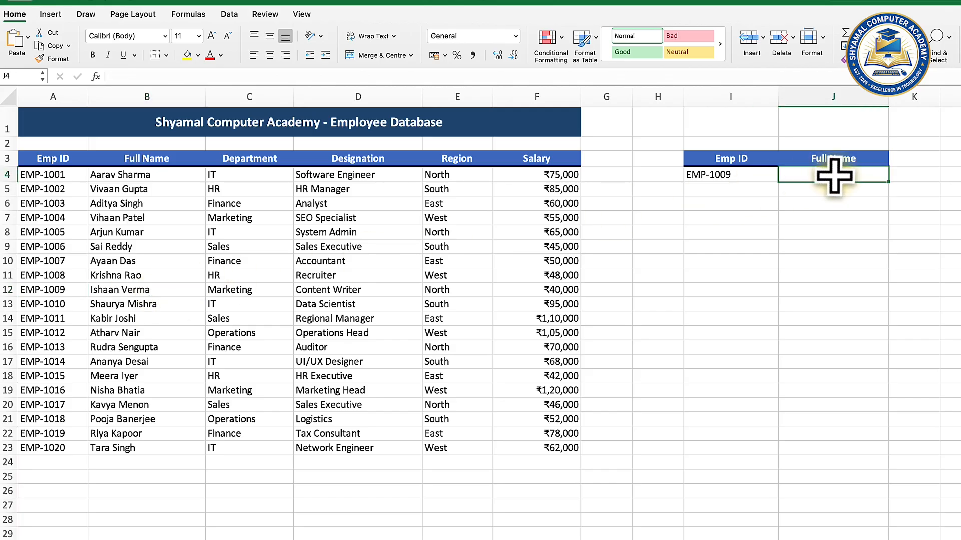
type("=vl")
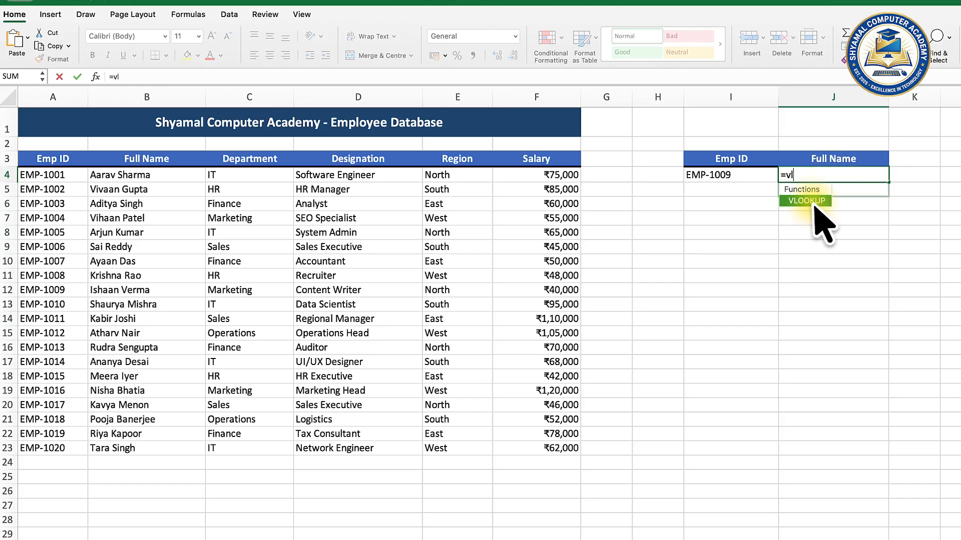
double_click(814, 202)
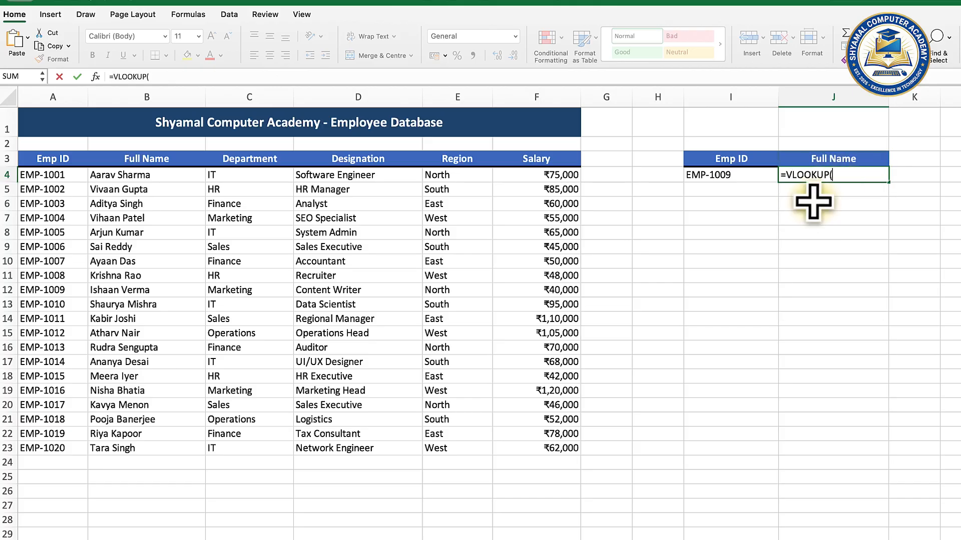
left_click(690, 178)
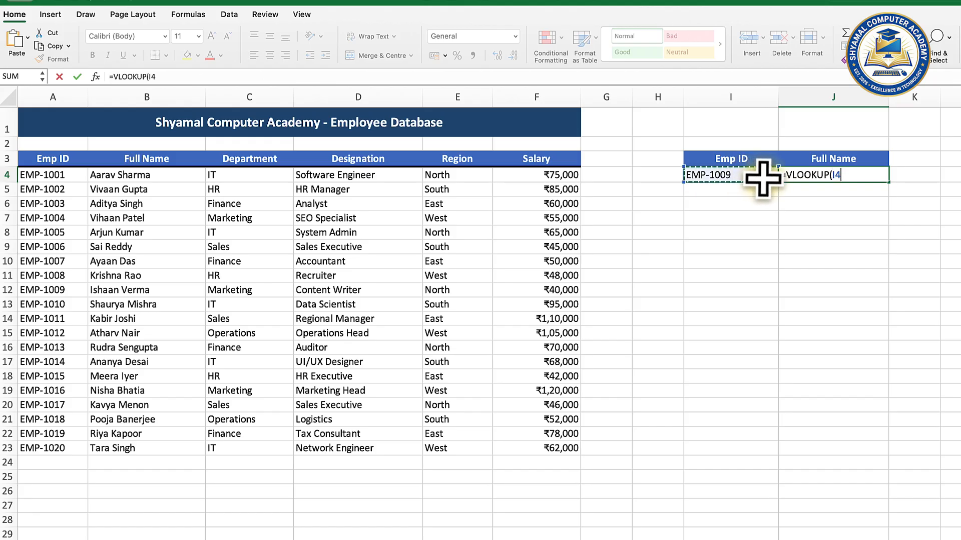
type(",")
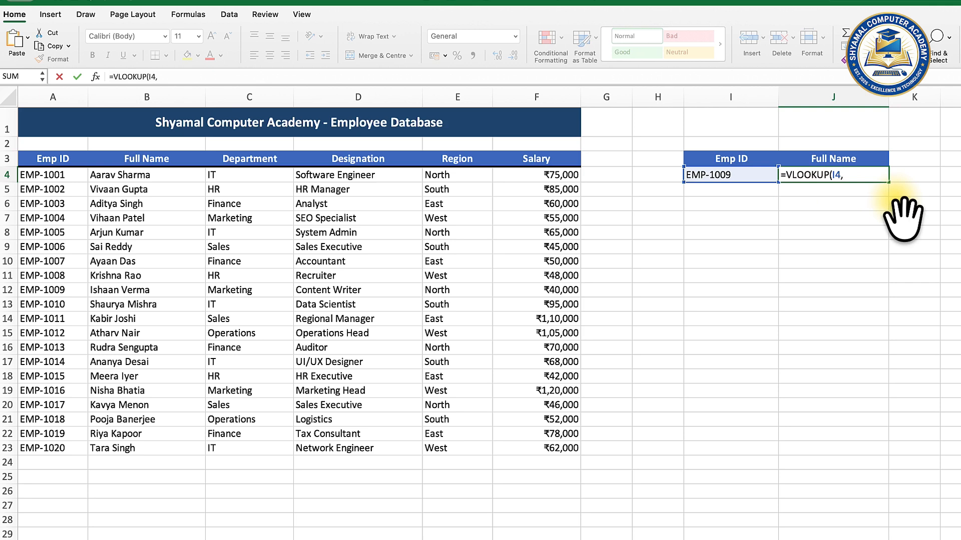
left_click_drag(76, 162, 560, 455)
type(",")
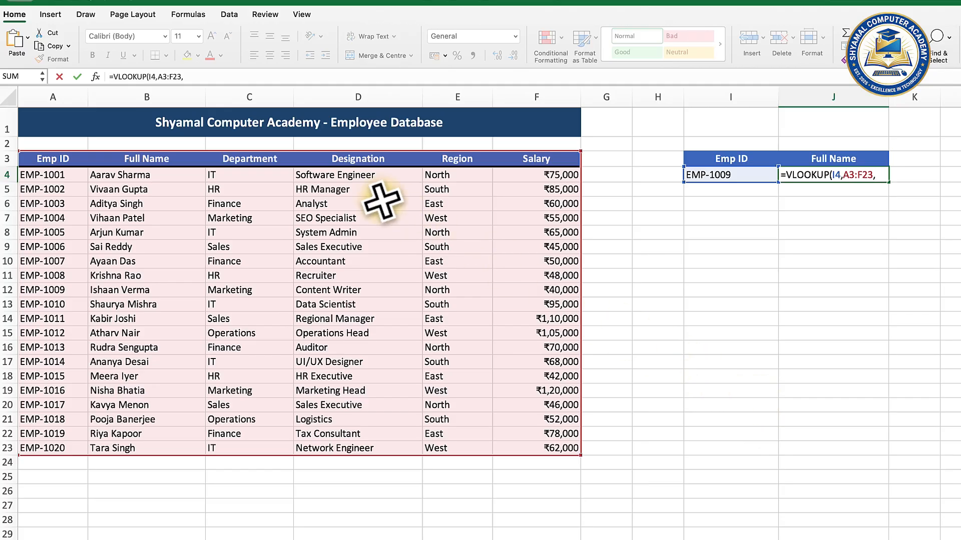
type("2,0")
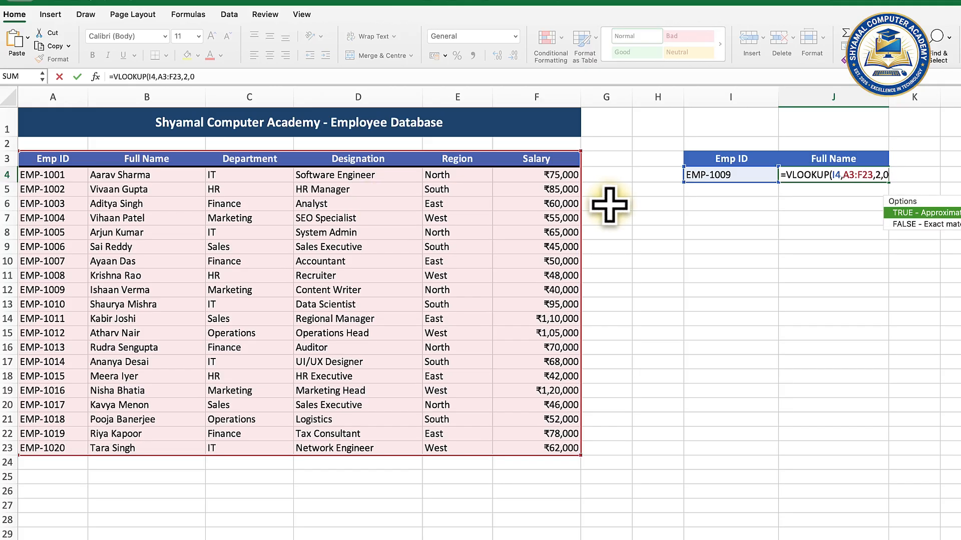
key("Return")
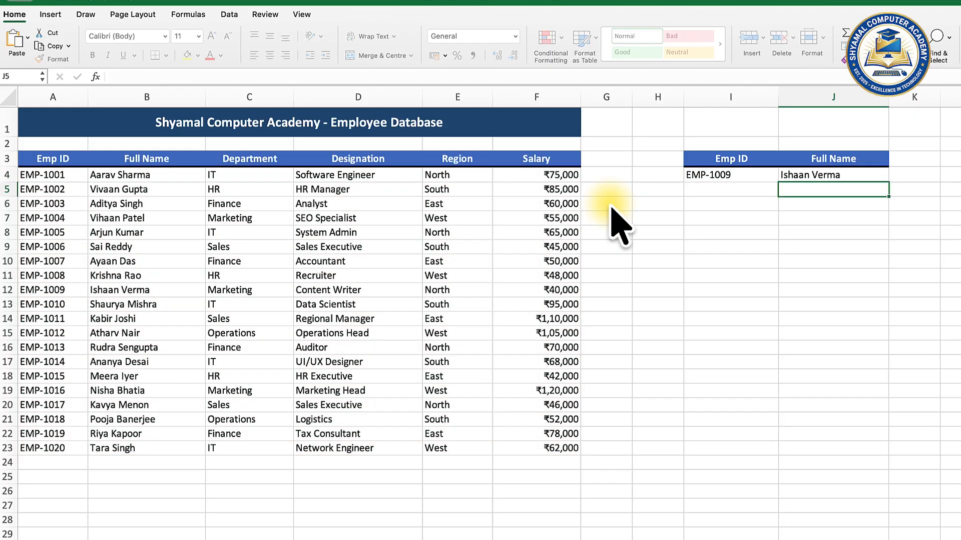
left_click(837, 172)
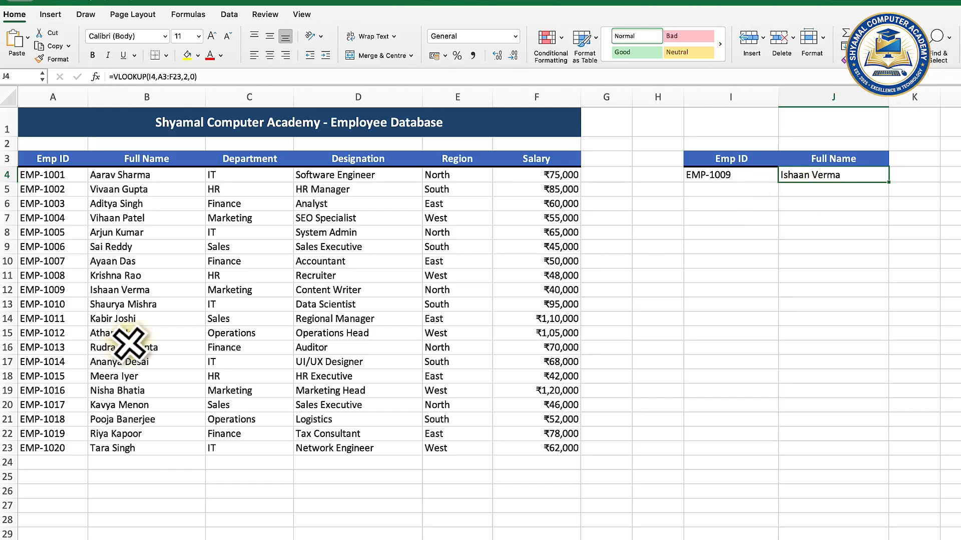
- Copy the Emp ID from A16 into lookup cell I4, replacing the existing ID
left_click(60, 362)
left_click(72, 347)
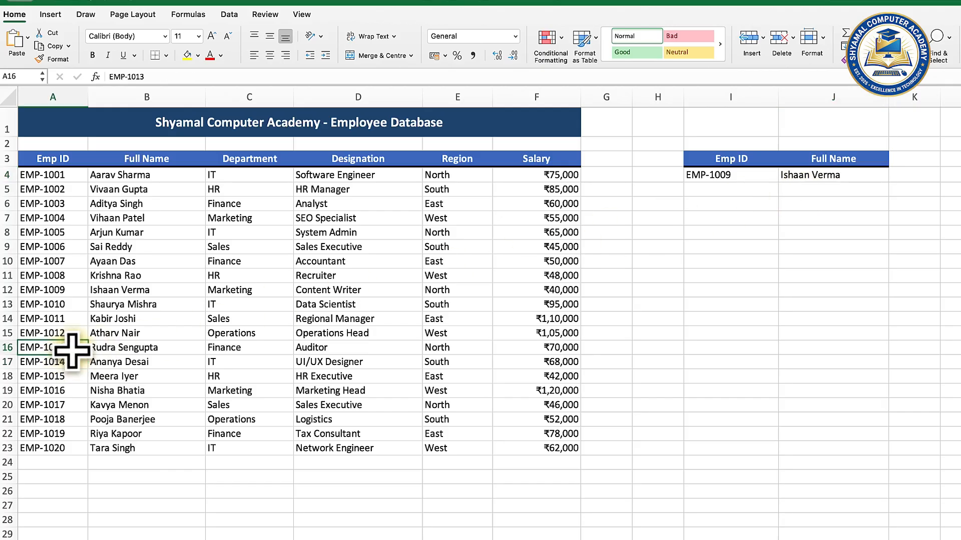
key("ctrl+c")
left_click(752, 175)
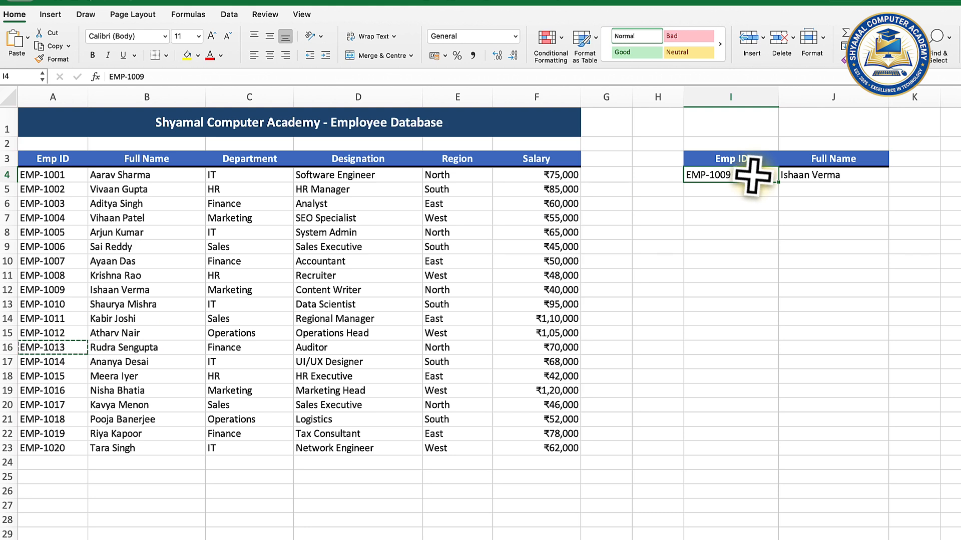
key("ctrl+v")
- Check the Emp ID in I4 against the VLOOKUP result and formula in J4
left_click(823, 176)
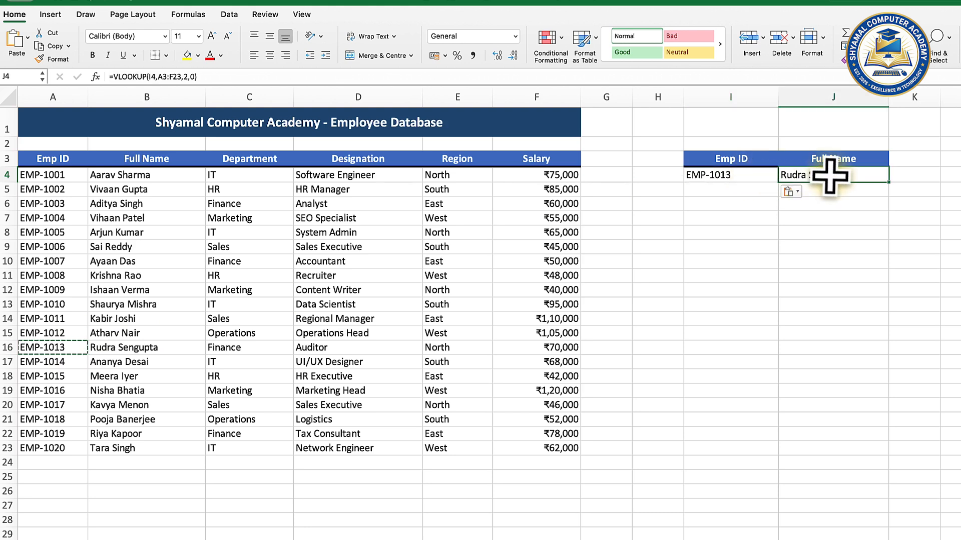
left_click(733, 173)
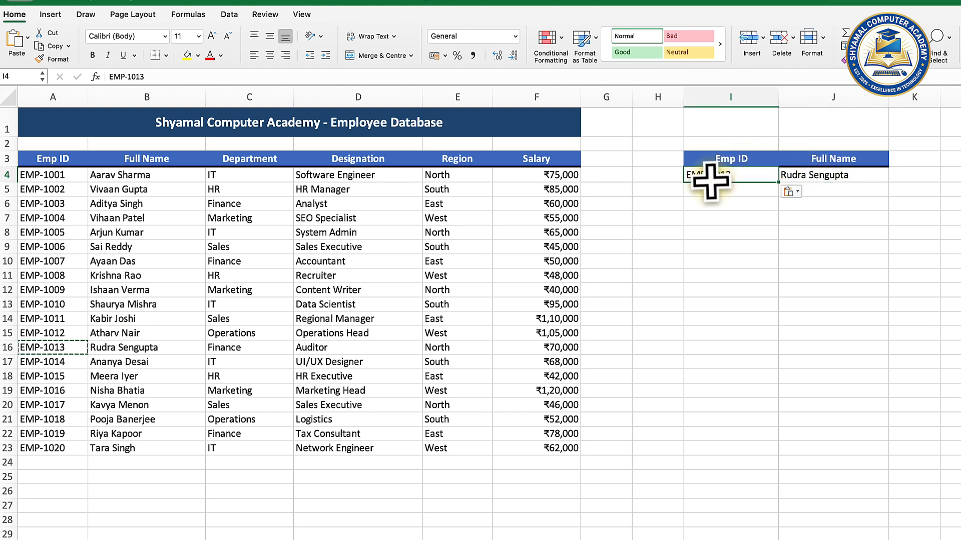
left_click(873, 185)
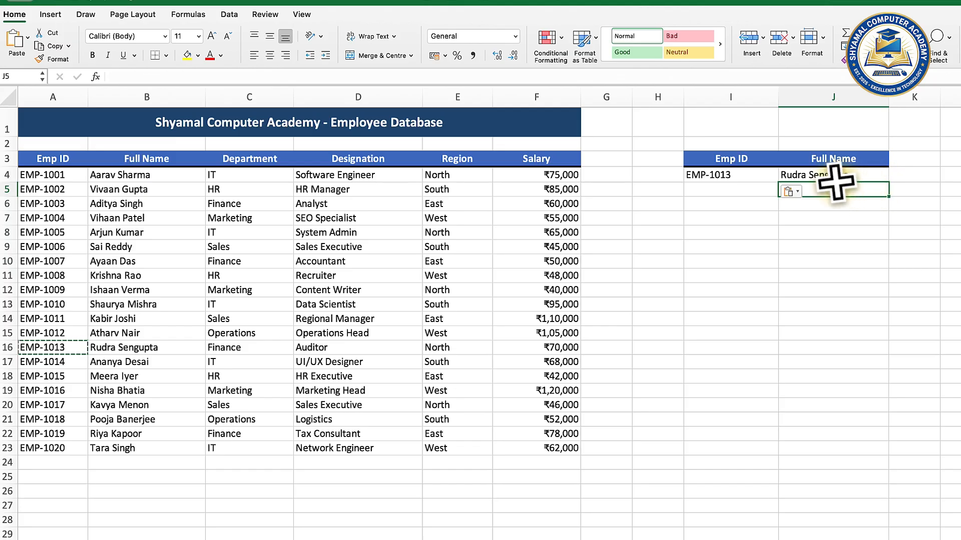
left_click(755, 179)
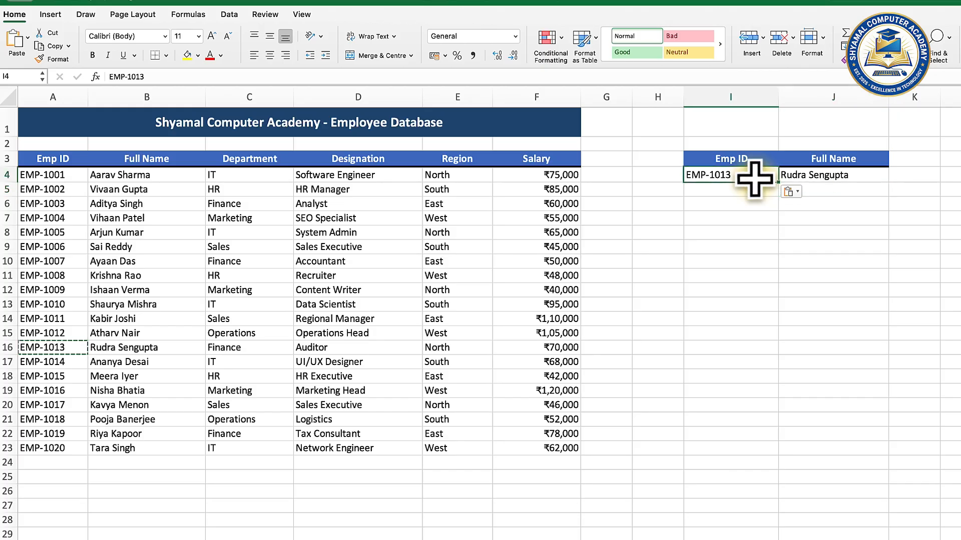
double_click(825, 173)
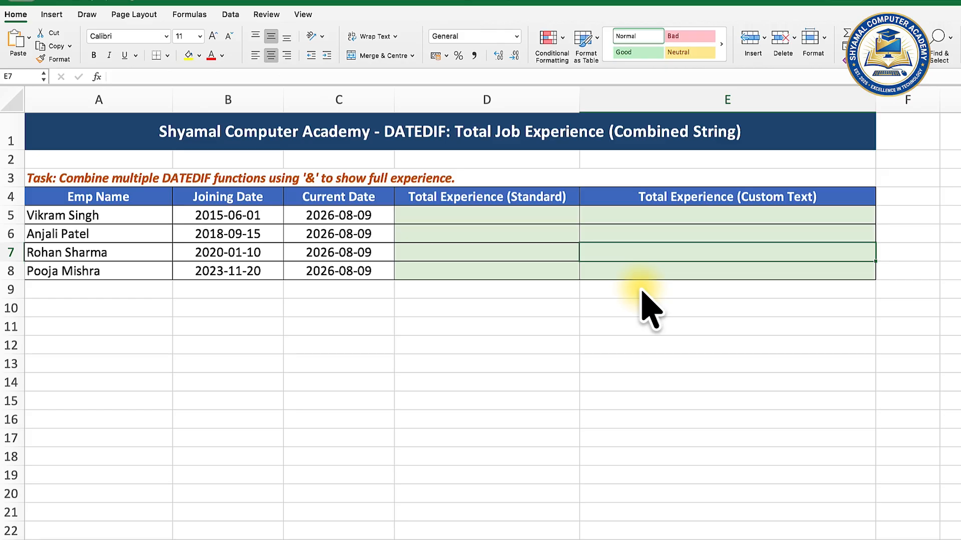
- Examine the Emp Name, Joining Date and Current Date columns of the DATEDIF Total Job Experience table
left_click_drag(149, 198, 150, 266)
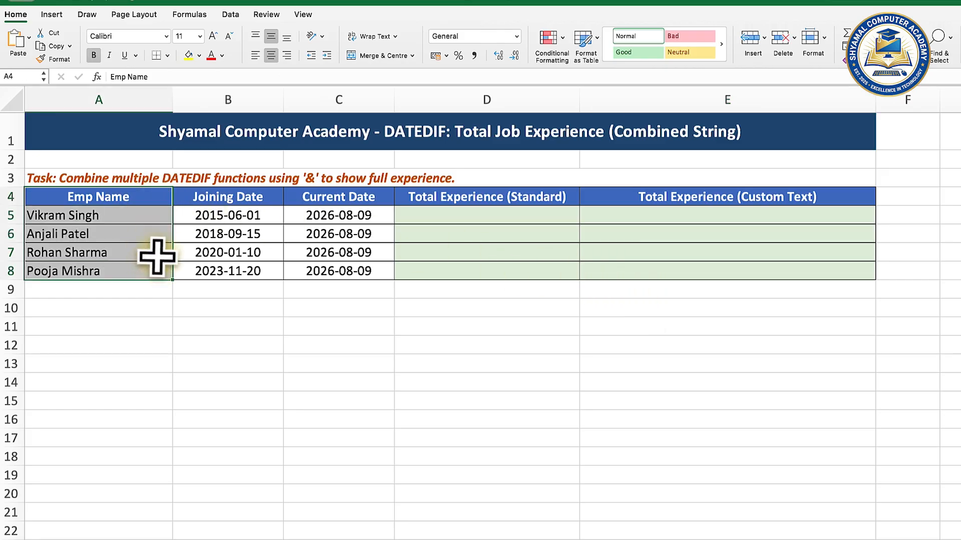
left_click_drag(189, 197, 189, 279)
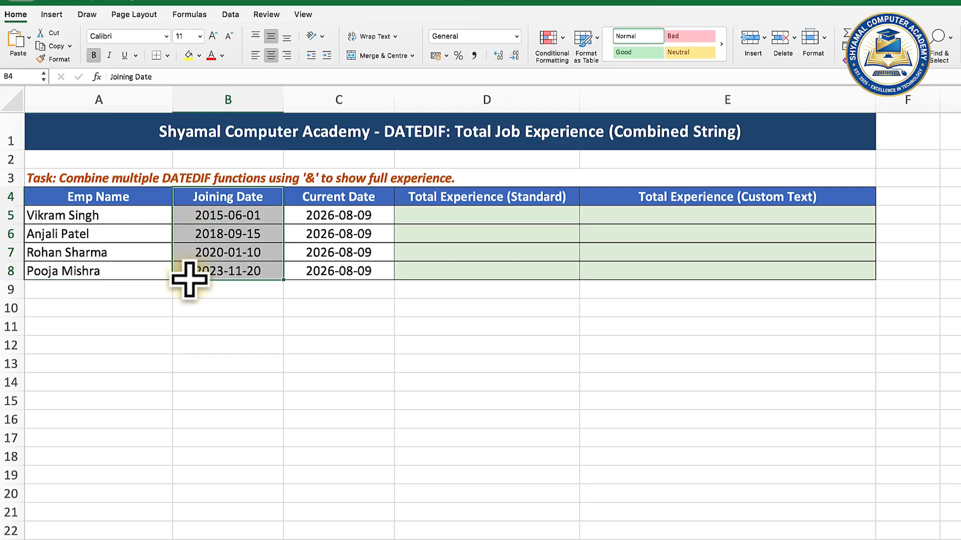
left_click_drag(291, 200, 315, 272)
left_click(380, 215)
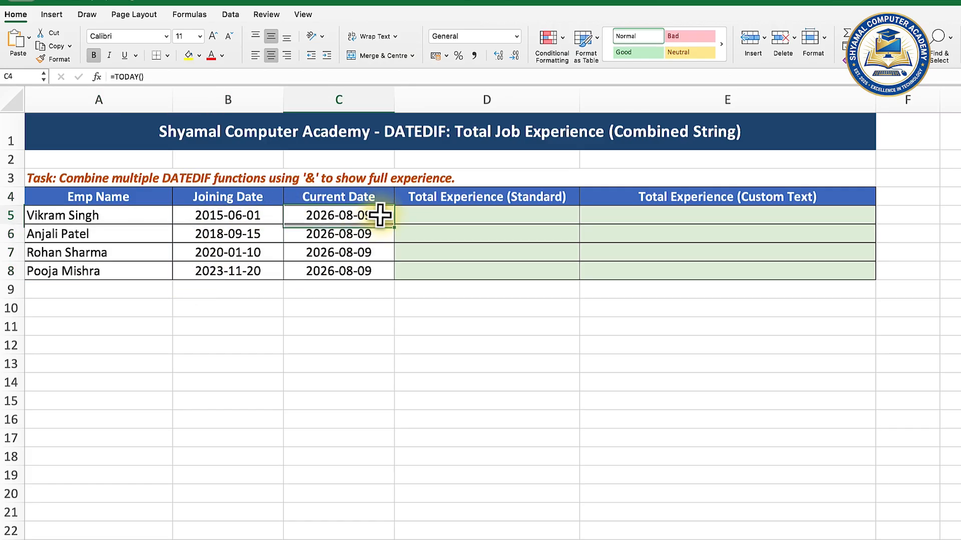
left_click(269, 217)
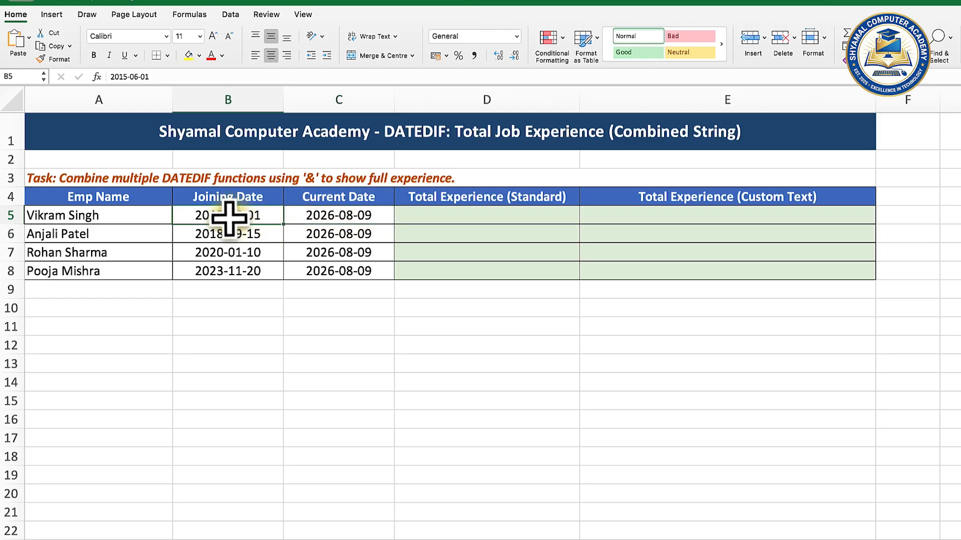
left_click(194, 240)
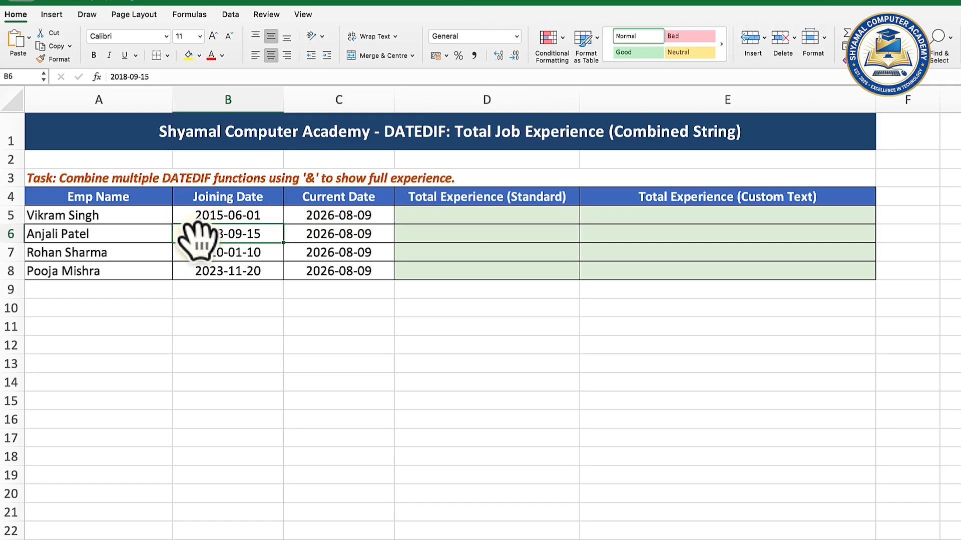
- Review the joining dates in B7 and B8, and the first employee's joining date, current date and Total Experience (Standard) cell
left_click(199, 253)
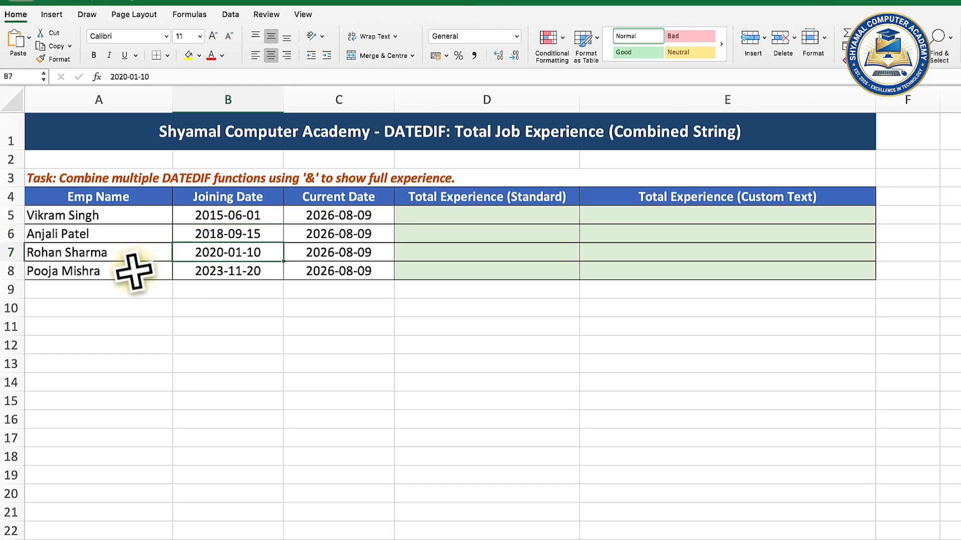
left_click(213, 274)
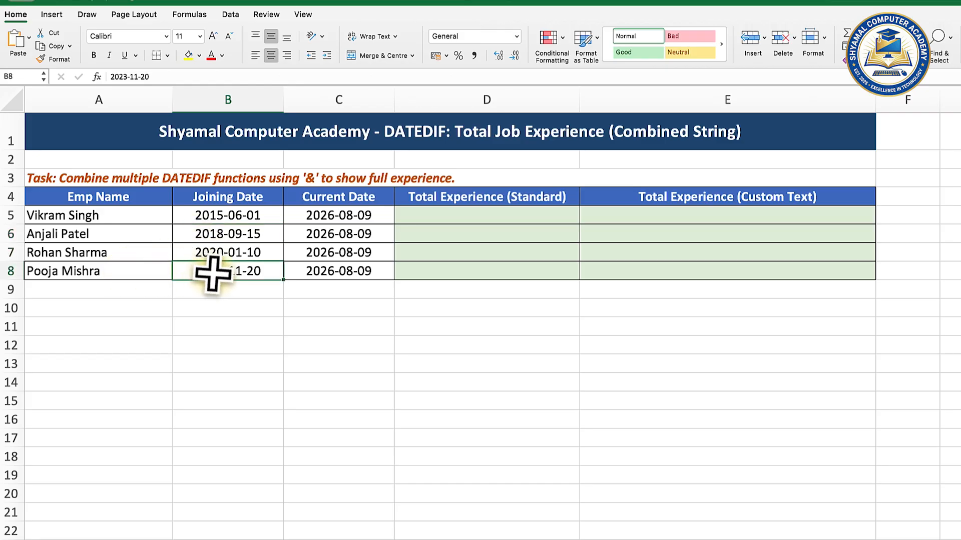
left_click(438, 221)
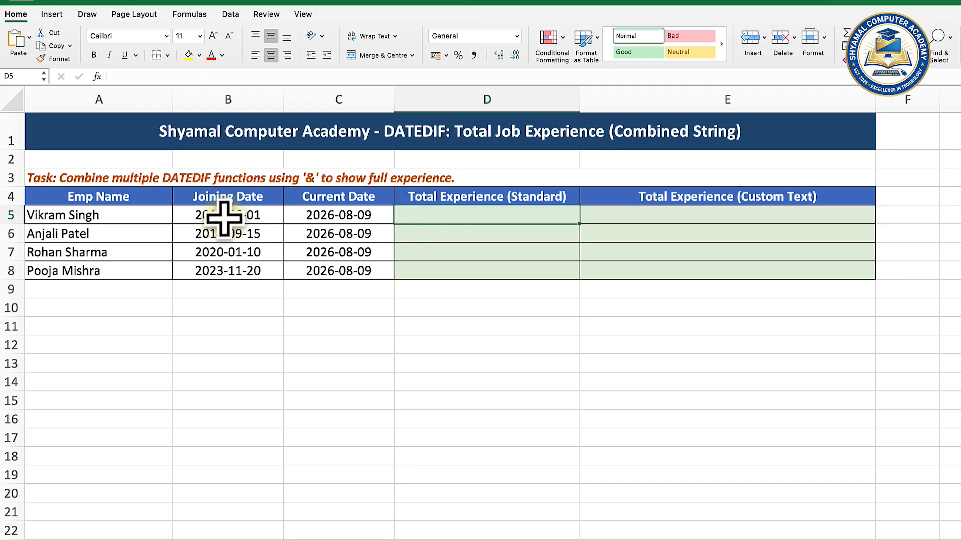
left_click(321, 216)
left_click(400, 216)
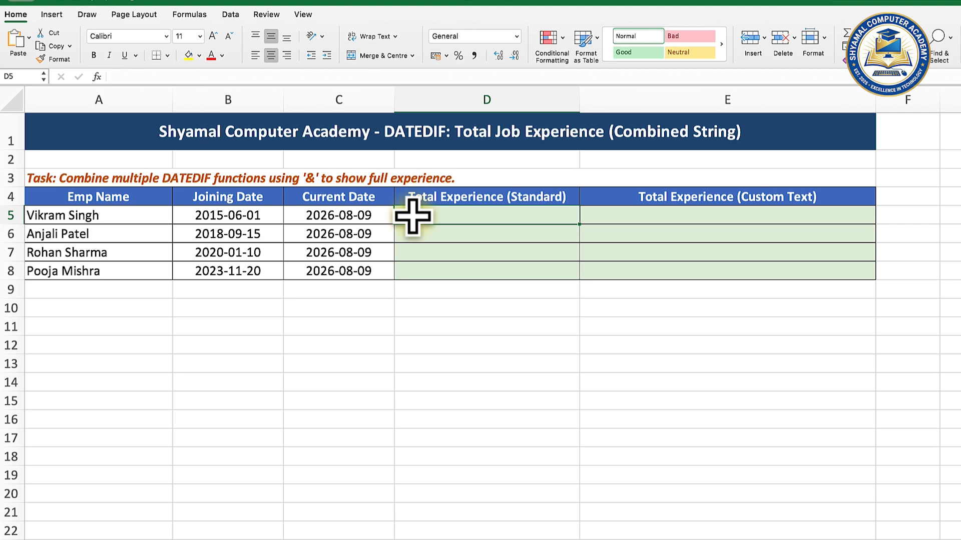
left_click(240, 216)
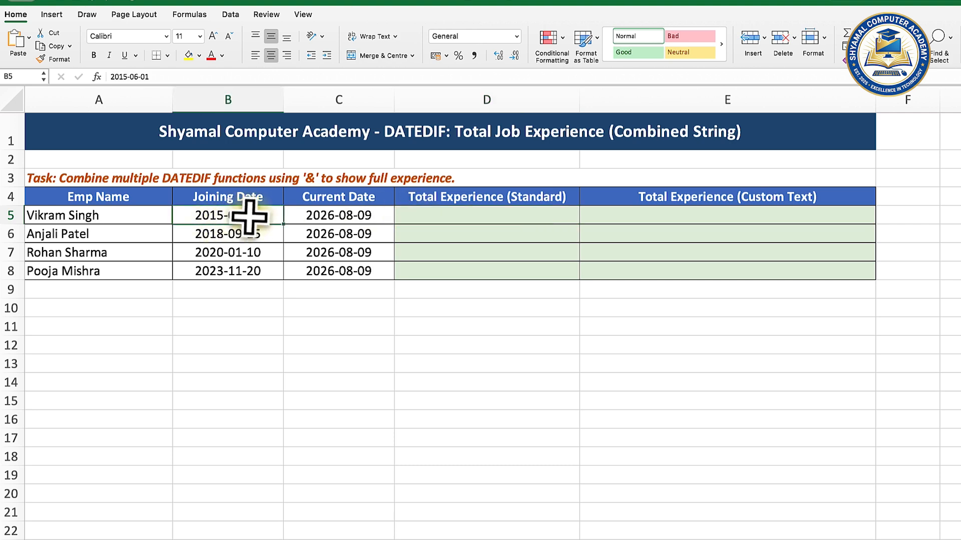
left_click(318, 215)
- Enter =DATEDIF(B5,C5,"Y") in D5 to calculate the first employee's completed years of experience
left_click(482, 215)
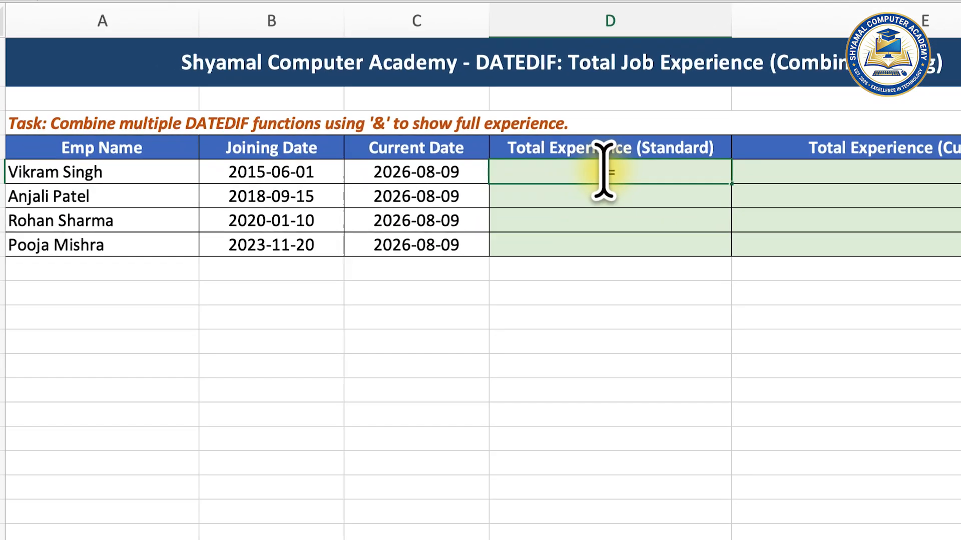
type("=d")
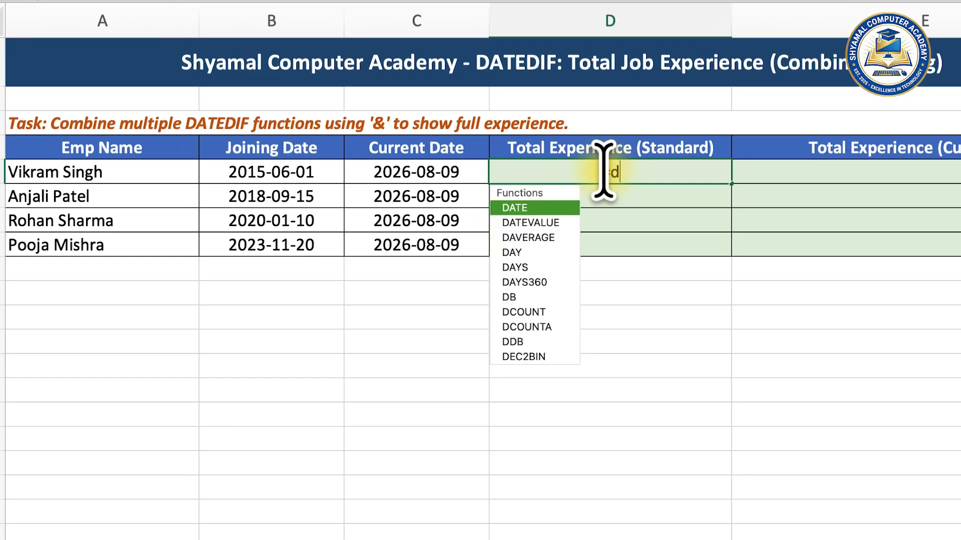
type("atedif")
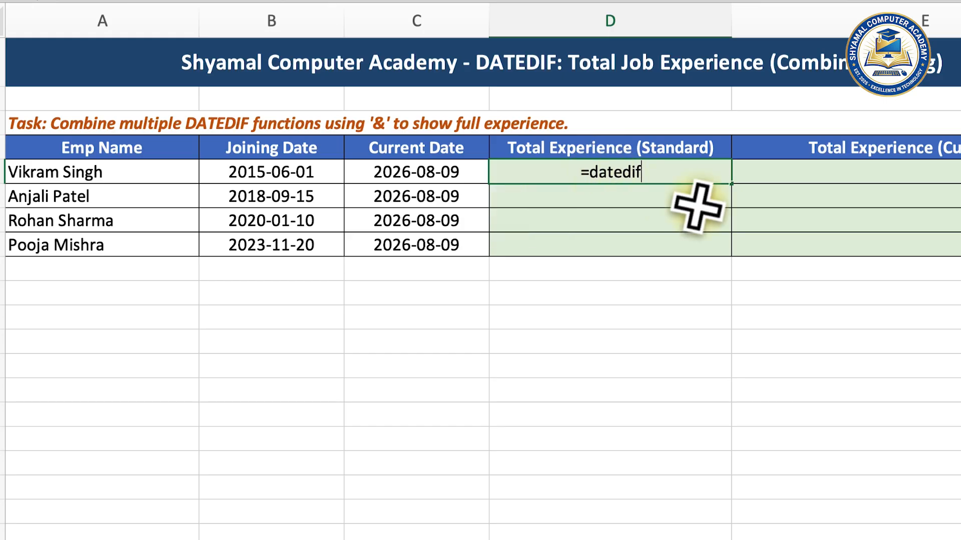
type("(")
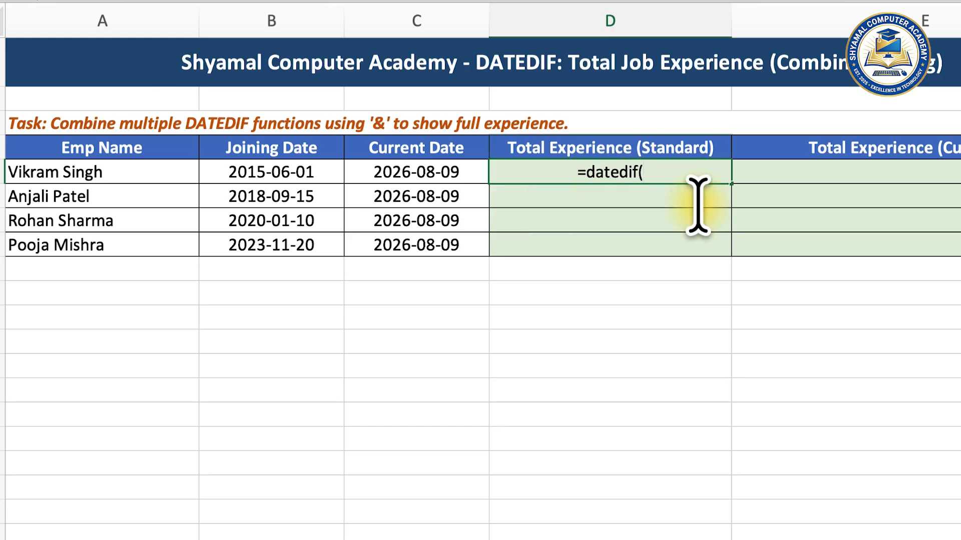
left_click(283, 176)
type(",")
left_click(395, 176)
type(",\"")
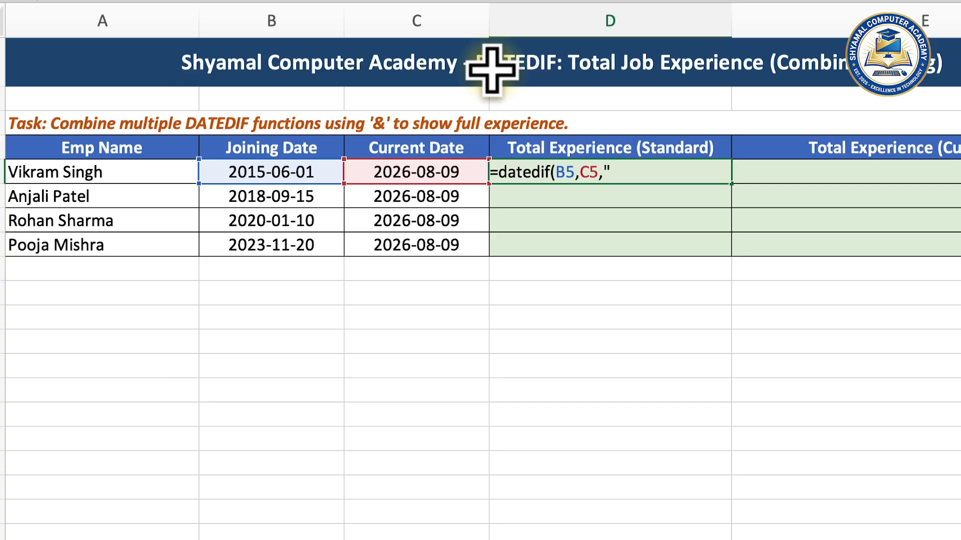
type("Y\"")
key("Return")
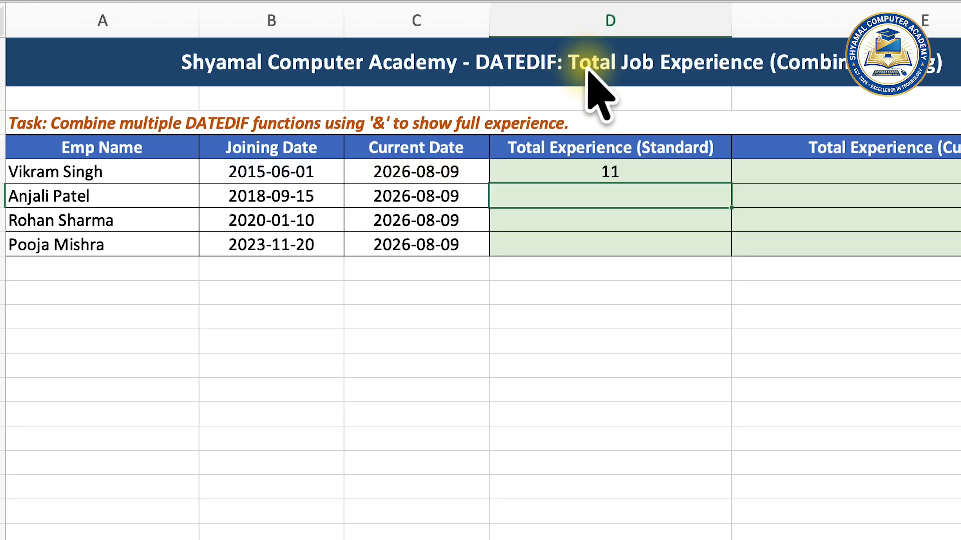
- Fill the DATEDIF formula from D5 down through D8 and inspect the Total Experience (Standard) cells
left_click(617, 179)
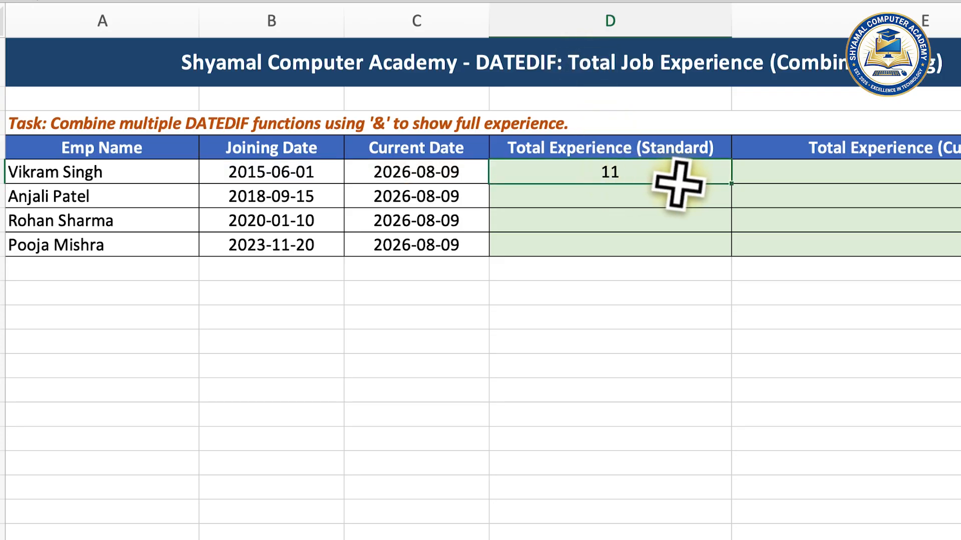
left_click_drag(731, 185, 731, 255)
left_click(641, 205)
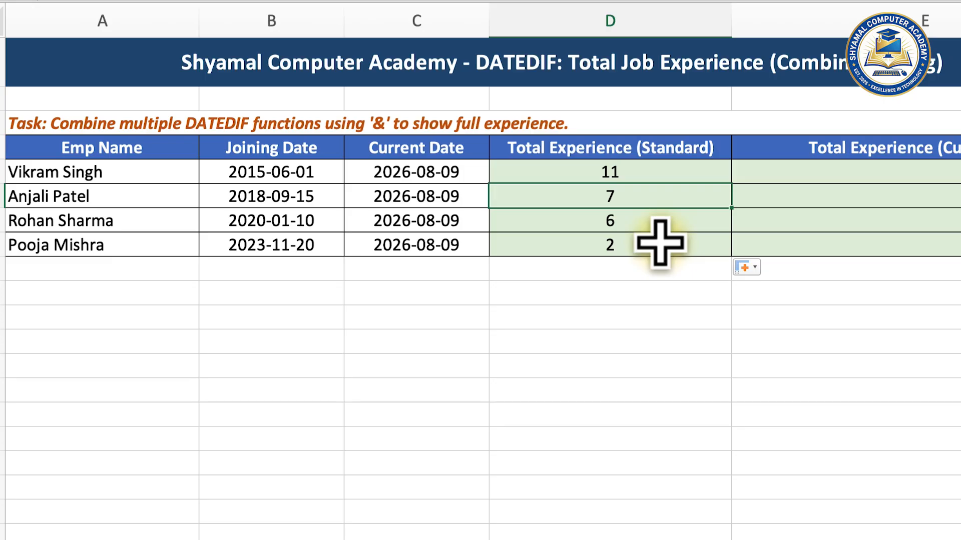
left_click(638, 174)
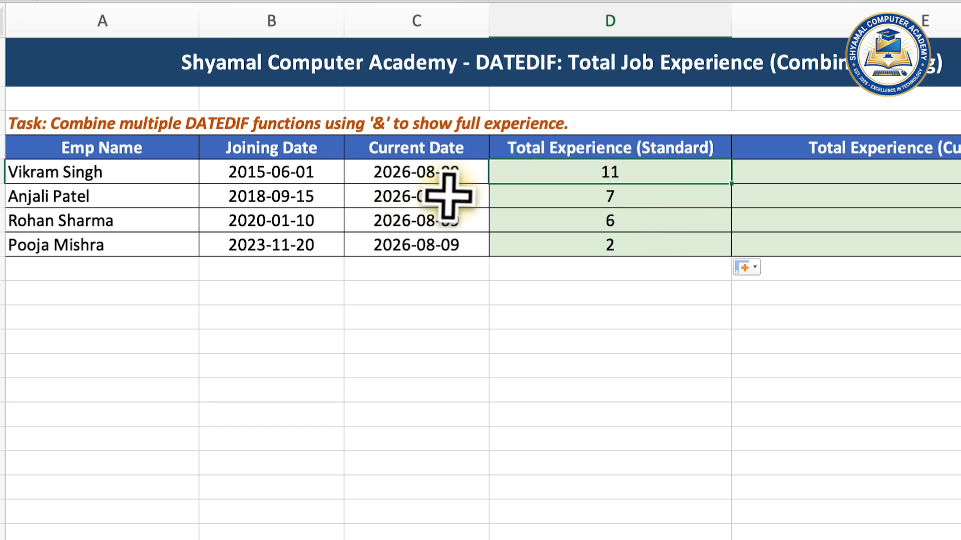
double_click(551, 173)
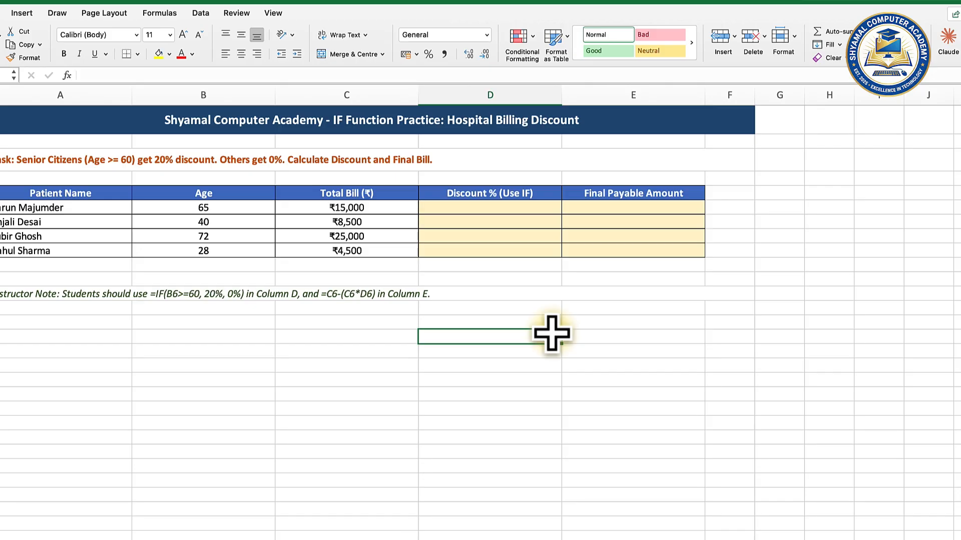
- Examine the Patient Name, Age, Total Bill, Discount % and Final Payable Amount columns of the Hospital Billing Discount table
left_click(112, 194)
left_click_drag(115, 207, 111, 253)
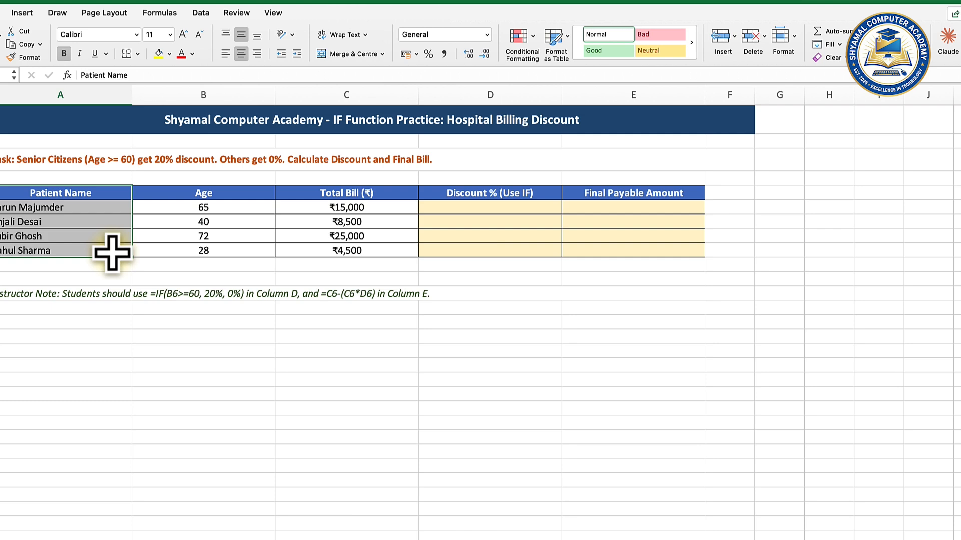
left_click_drag(243, 194, 245, 247)
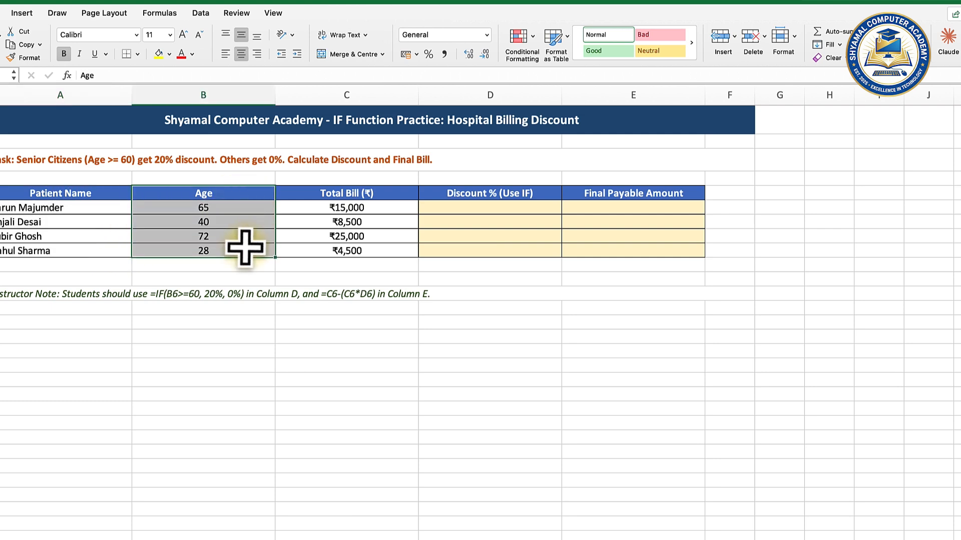
left_click_drag(302, 192, 299, 251)
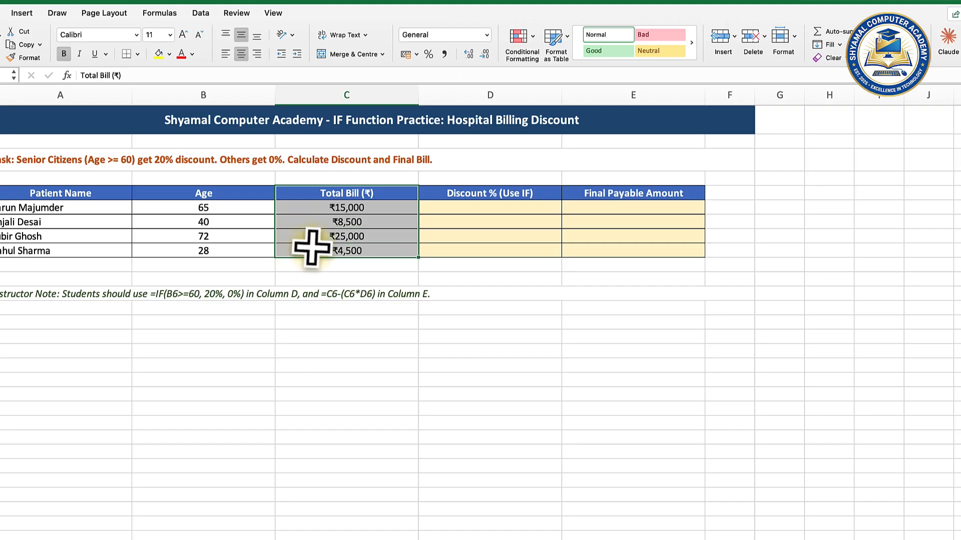
left_click(438, 208)
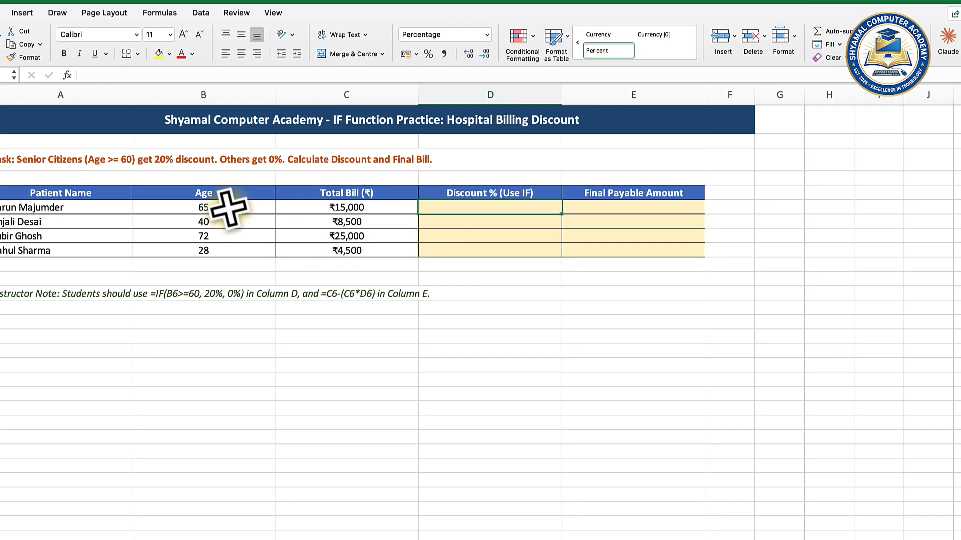
left_click(245, 209)
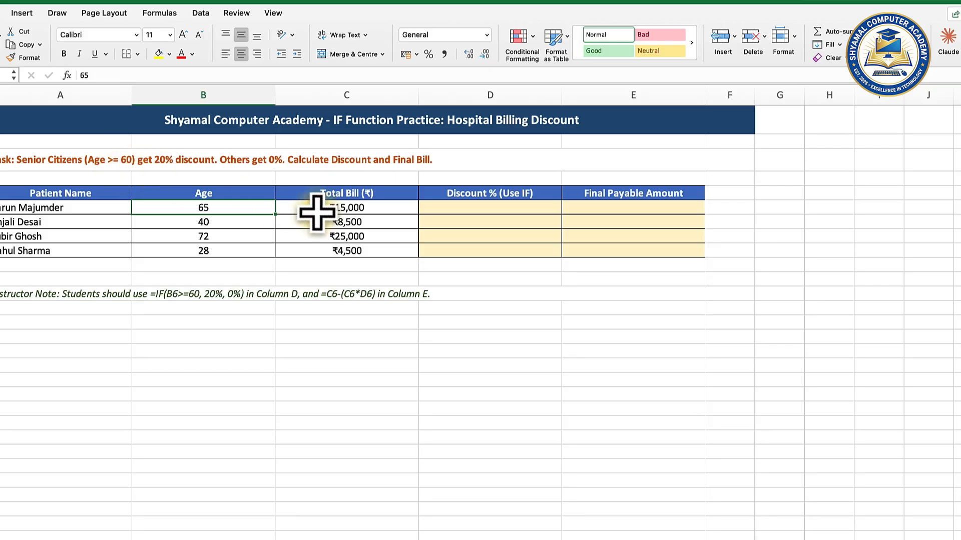
left_click(520, 209)
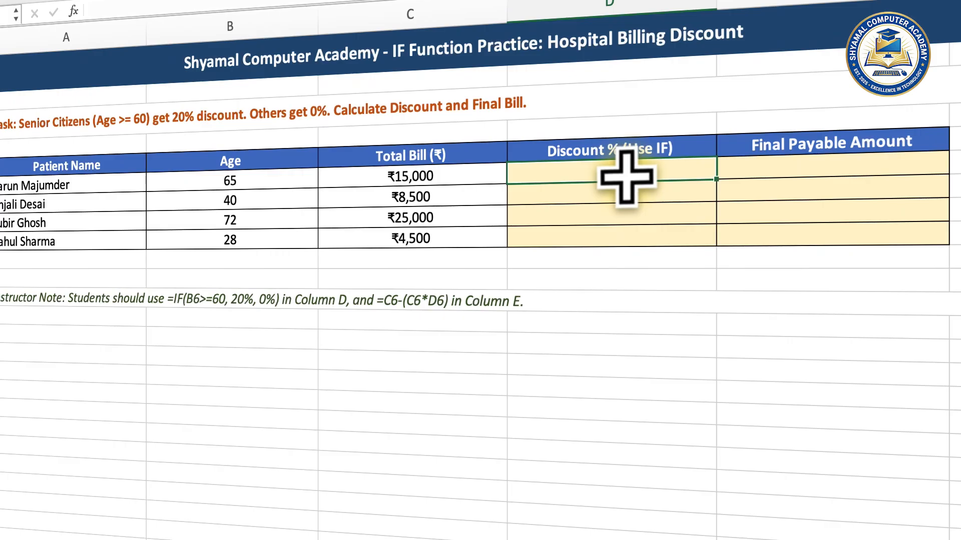
left_click(771, 177)
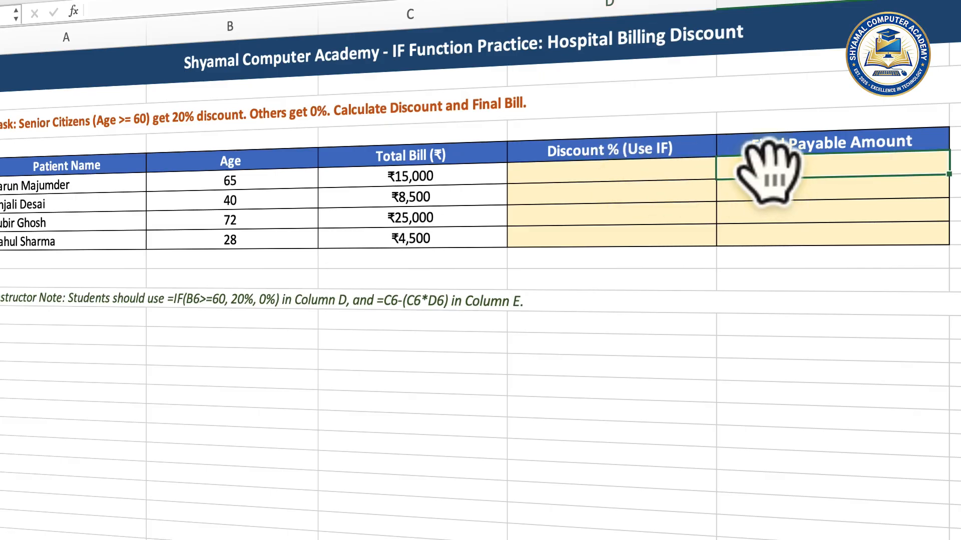
left_click(676, 179)
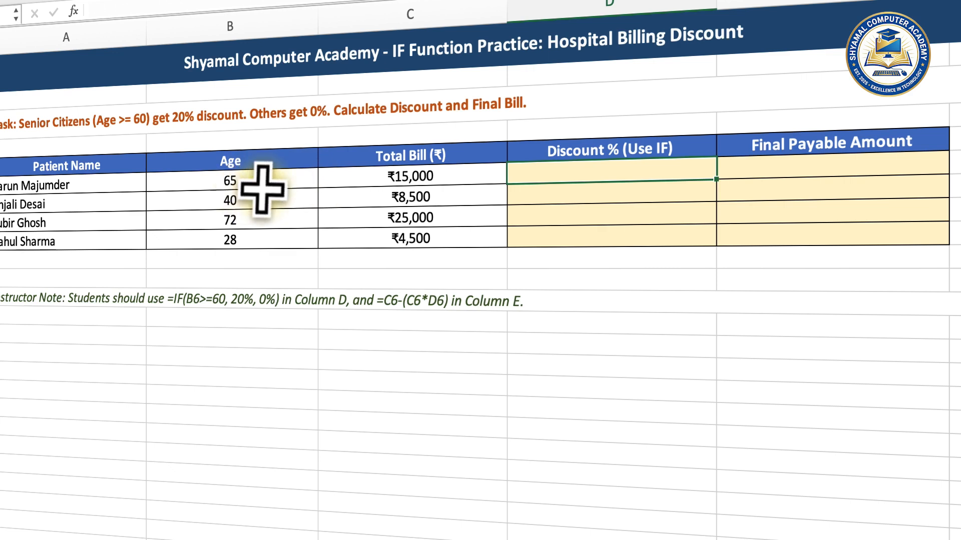
type("20%%")
key("Return")
double_click(564, 177)
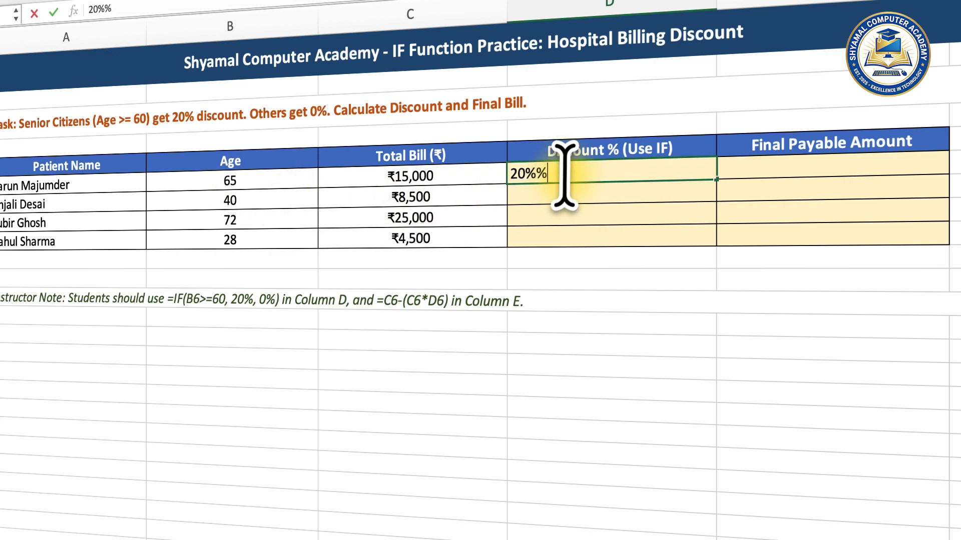
key("BackSpace")
key("BackSpace")
key("BackSpace")
key("BackSpace")
key("ctrl+Return")
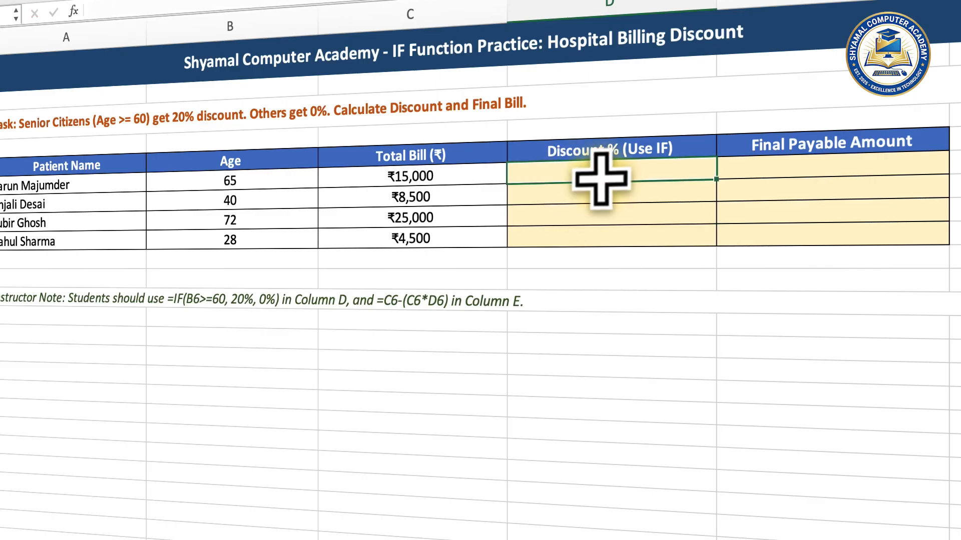
- Enter =IF(B6>60,20%,0%) in D6 to set the first patient's discount percentage by age
type("=if")
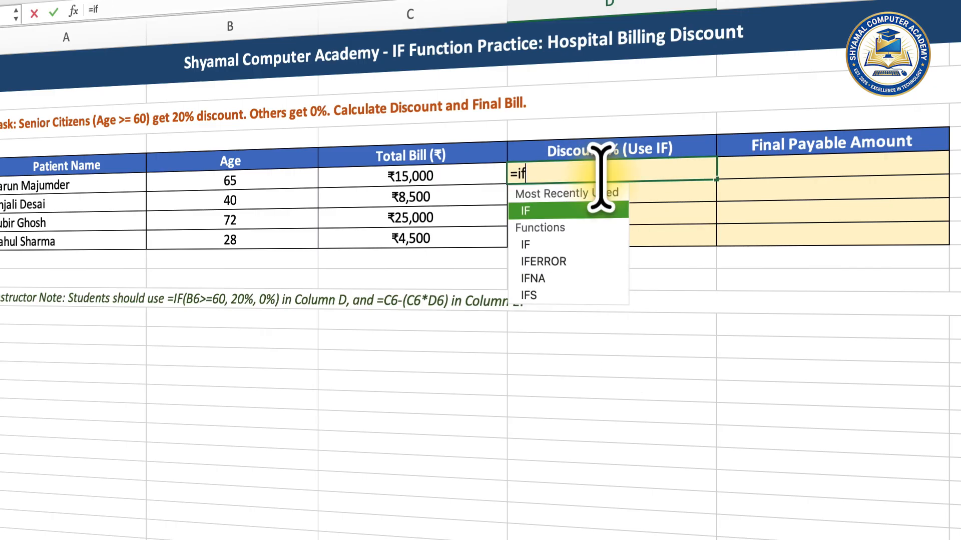
key("Tab")
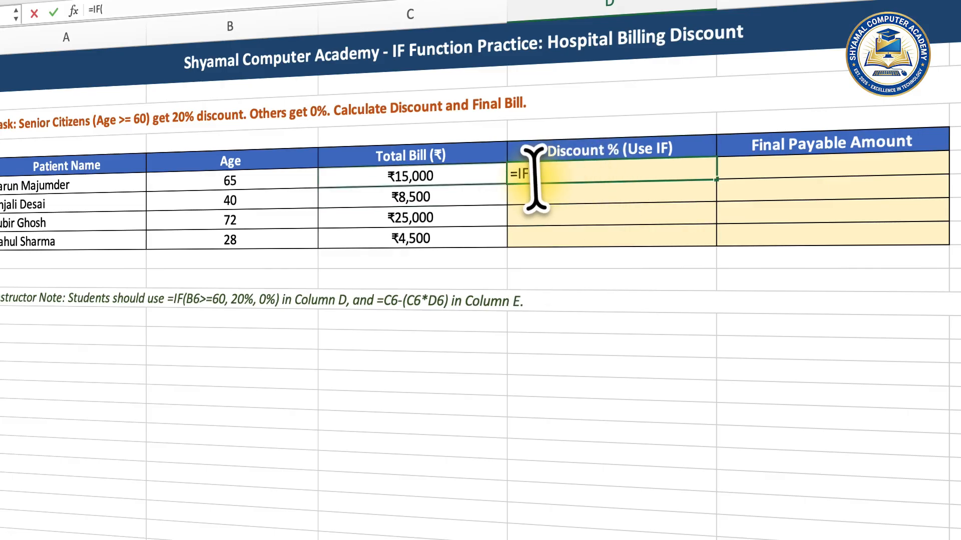
left_click(270, 185)
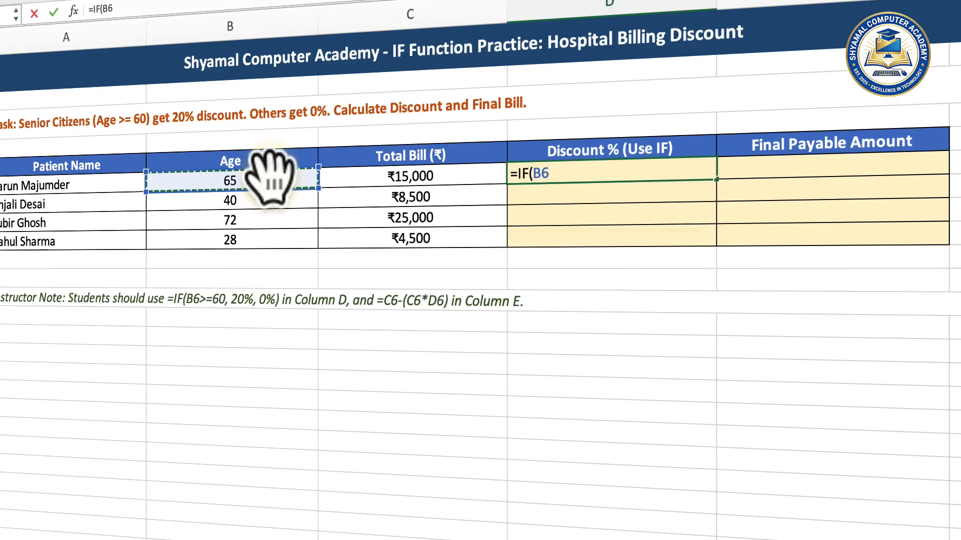
type(">")
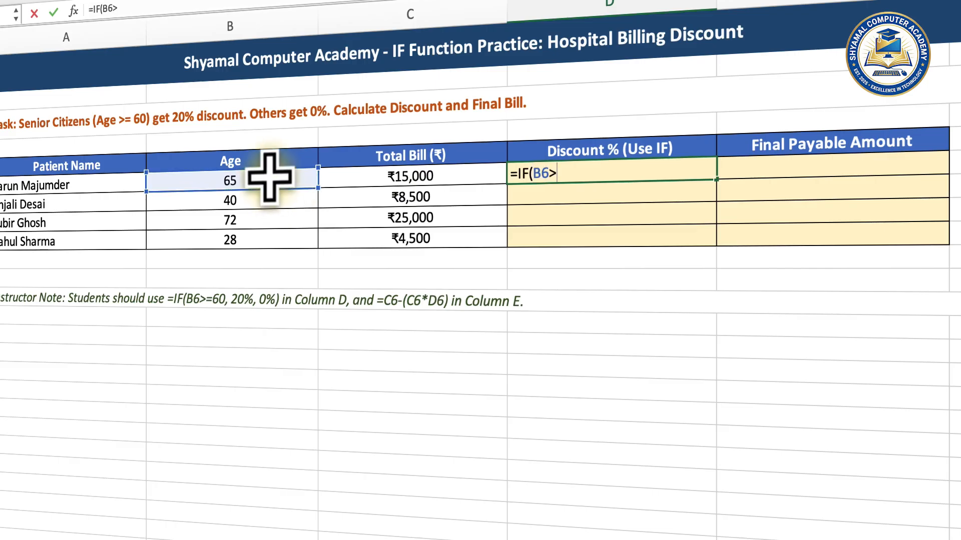
type("60")
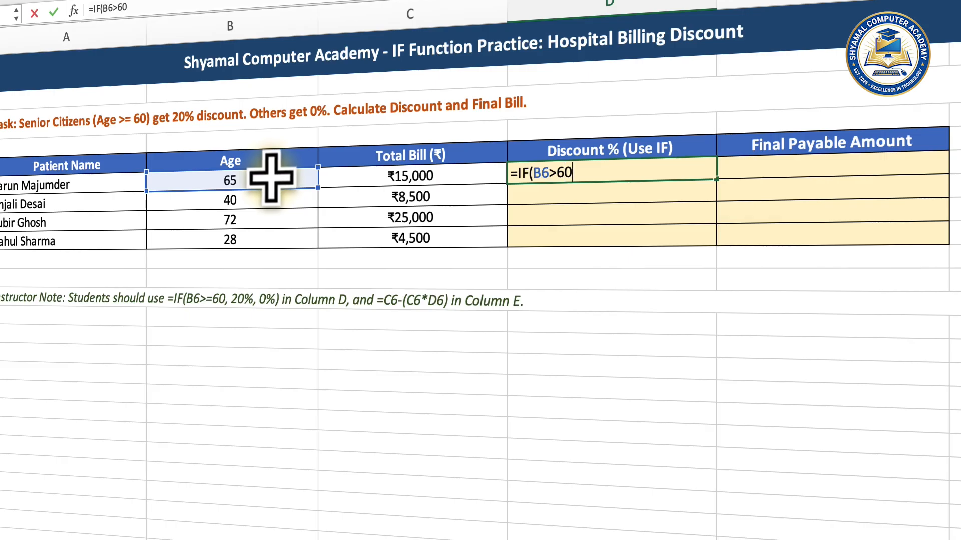
type(",")
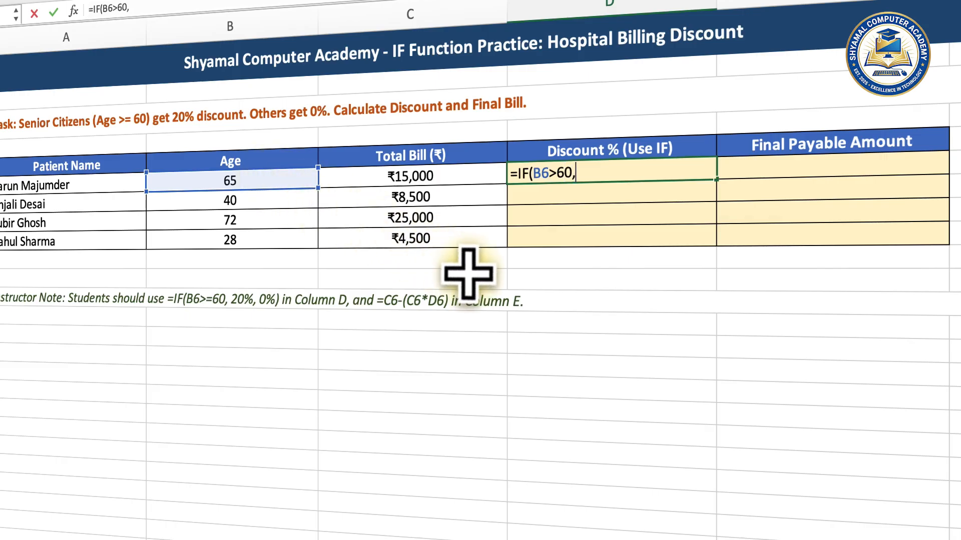
type("20%,")
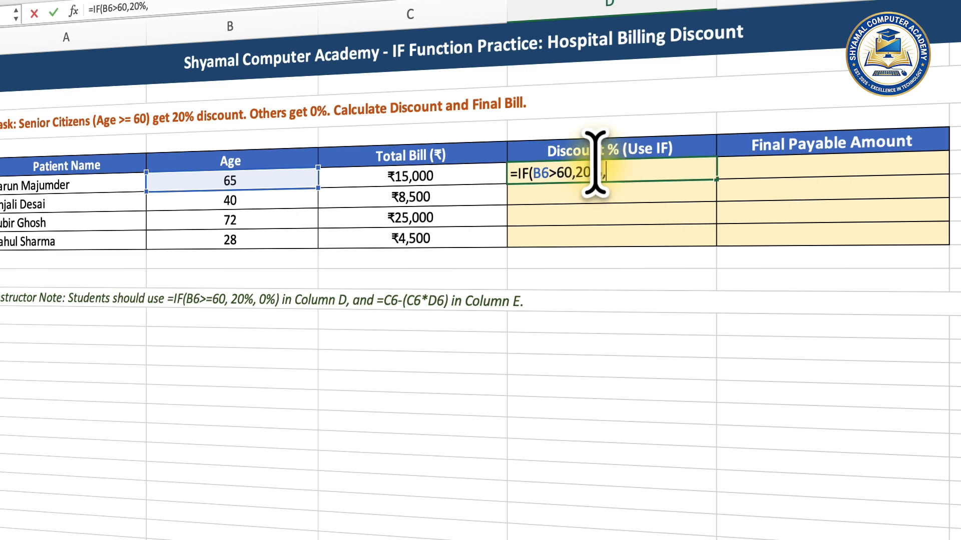
type("%")
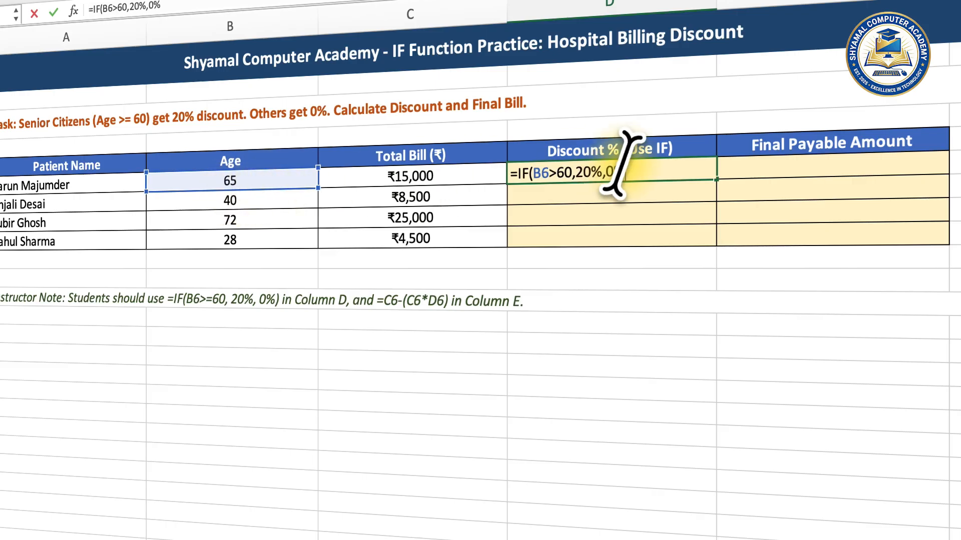
key("Return")
- Fill the IF discount formula from D6 down through D9 and check the second patient's discount against the age
left_click(669, 172)
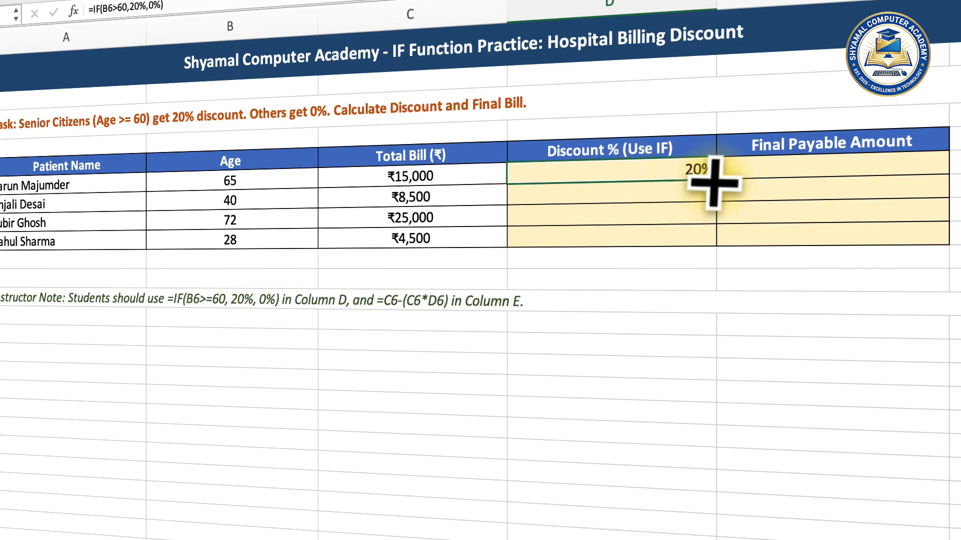
left_click_drag(713, 185, 712, 248)
left_click(625, 198)
left_click(248, 200)
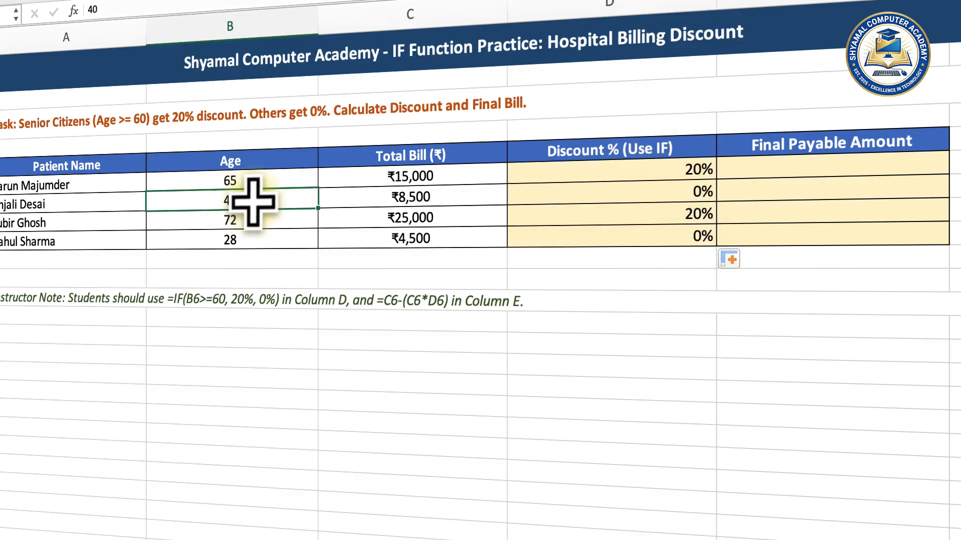
- Enter =C6-C6*D6 in E6 for the first patient's final payable amount and fill it down through E9
left_click(625, 192)
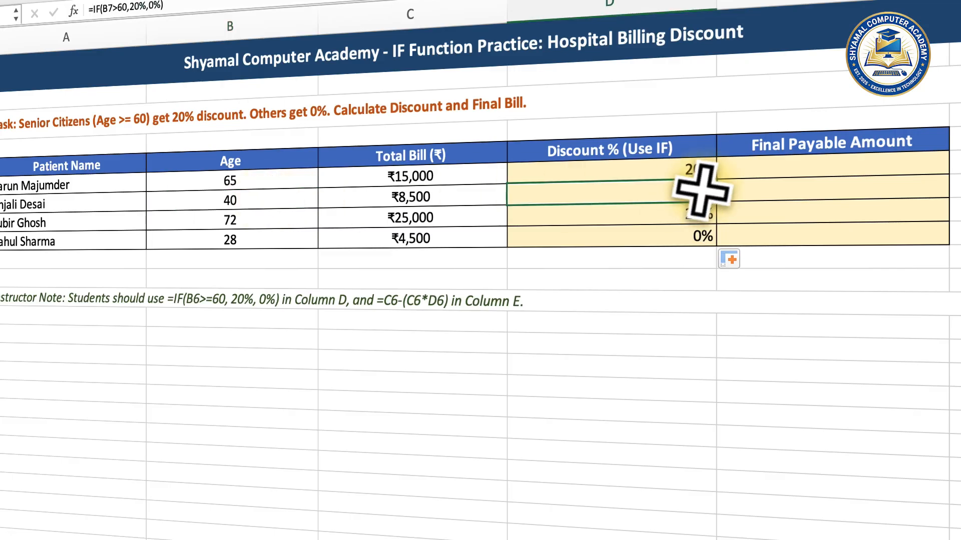
left_click(770, 169)
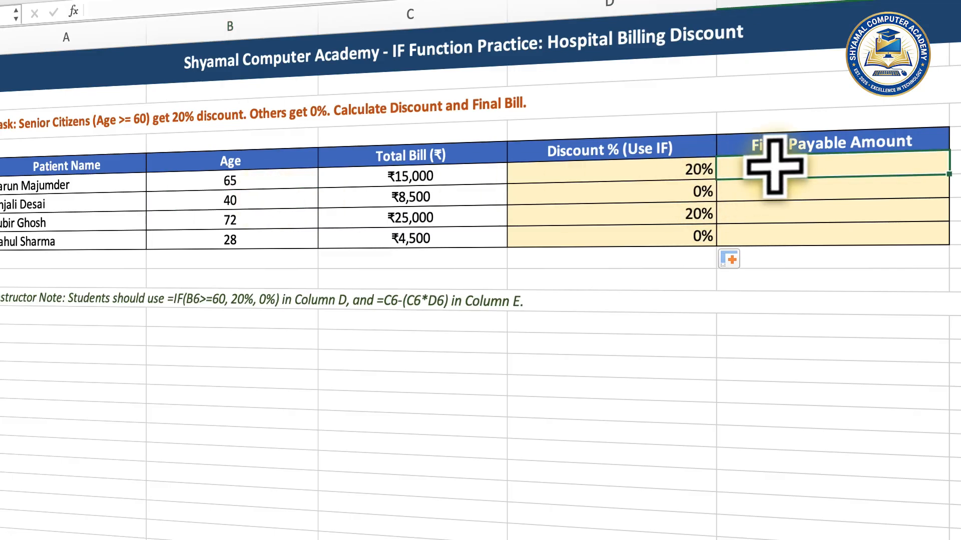
type("=")
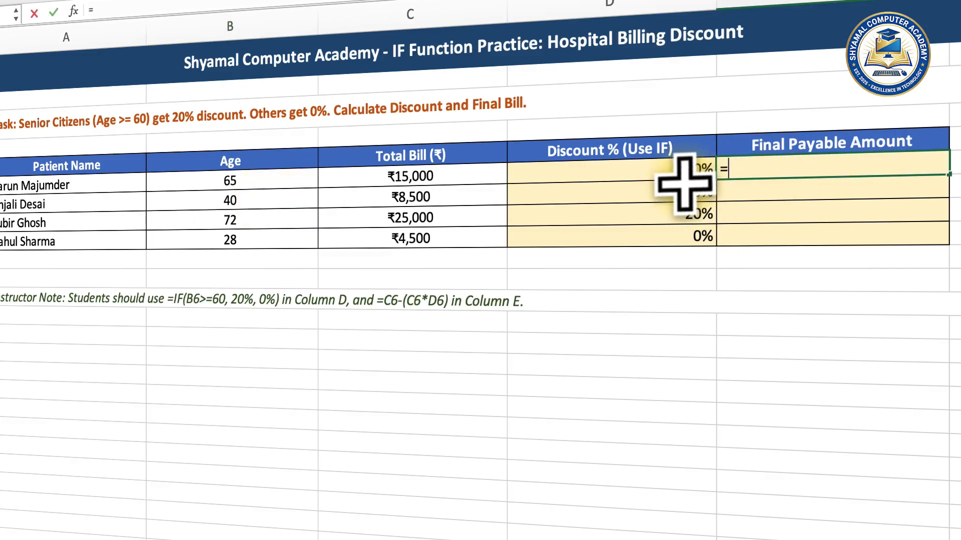
left_click(435, 175)
type("-")
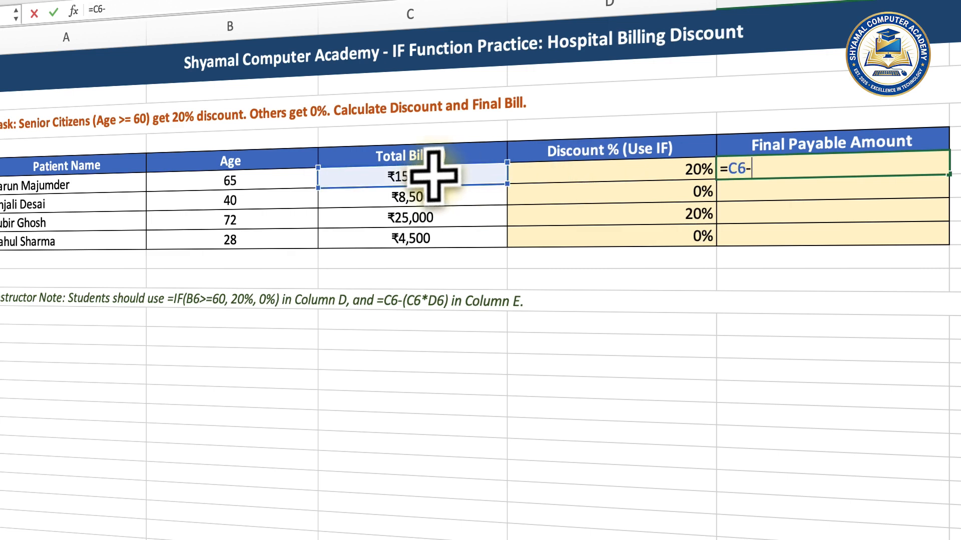
left_click(461, 177)
type("*")
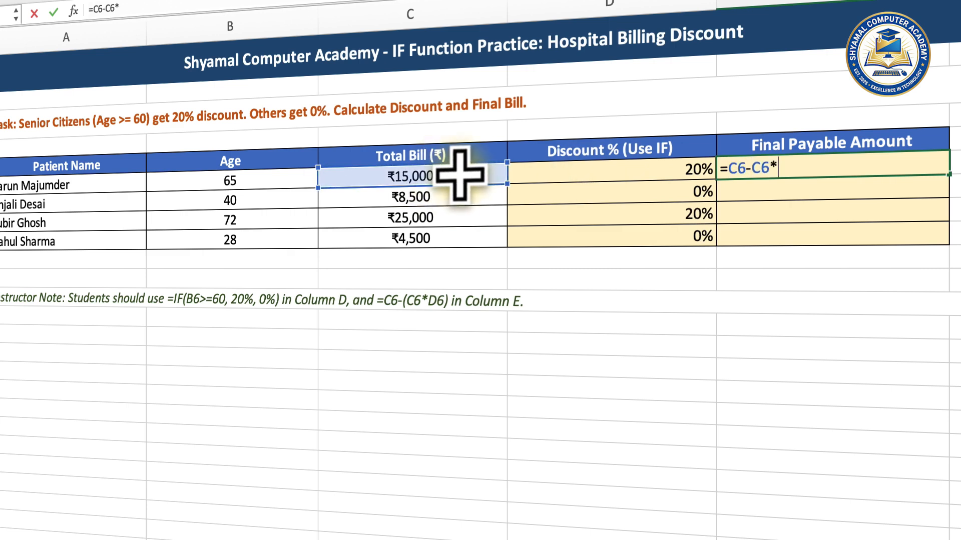
left_click(551, 175)
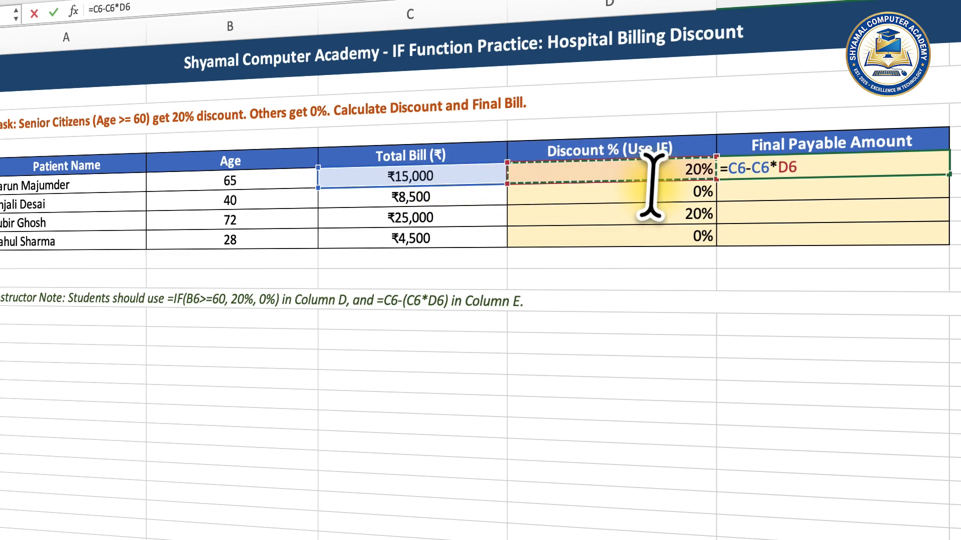
key("ctrl+Return")
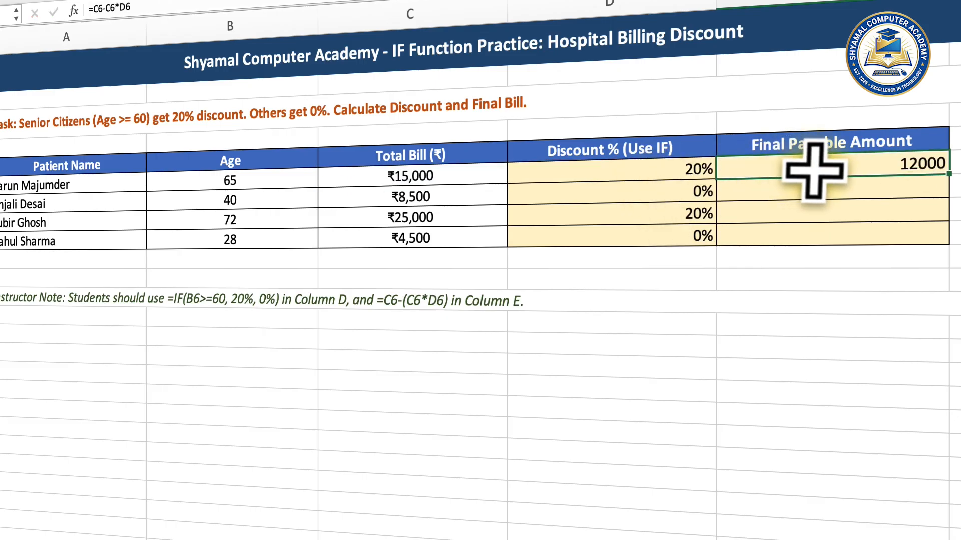
left_click_drag(949, 173, 944, 246)
left_click(800, 218)
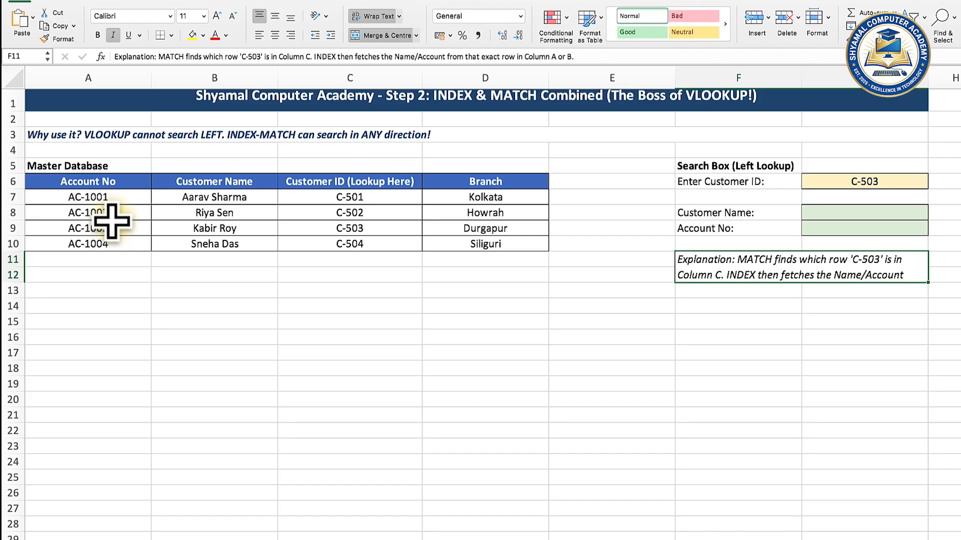
- Examine the Account No, Customer Name, Customer ID and Branch columns and the search box cells of the INDEX & MATCH sheet
left_click(855, 181)
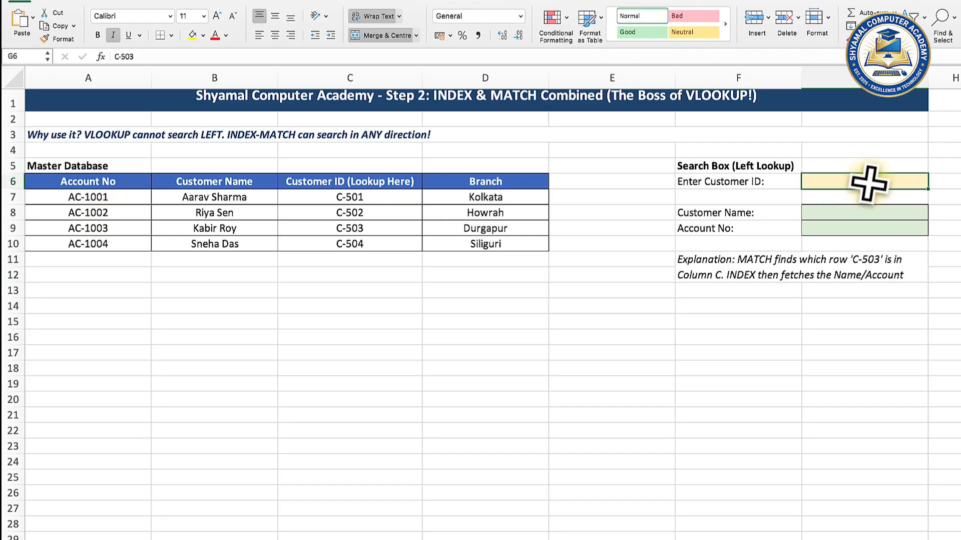
left_click_drag(129, 181, 131, 246)
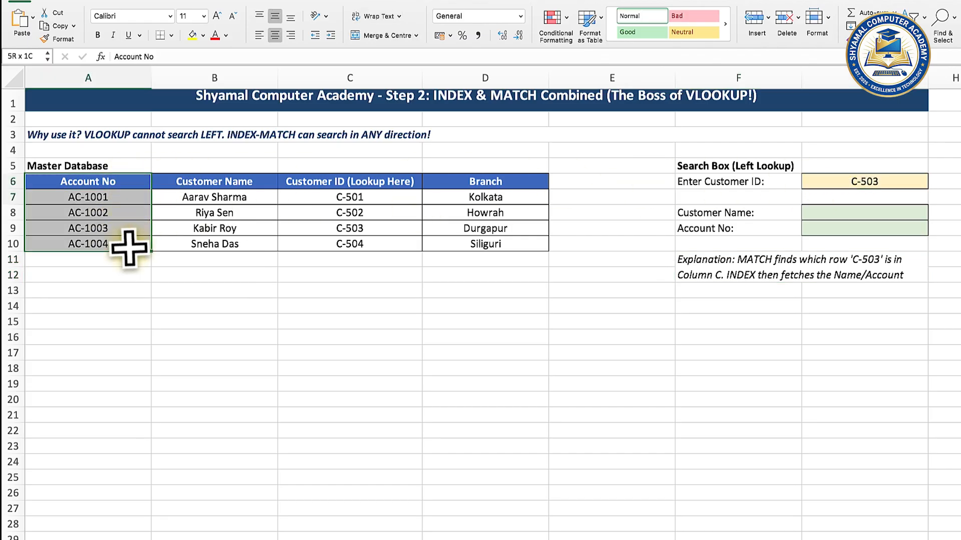
left_click_drag(214, 185, 217, 246)
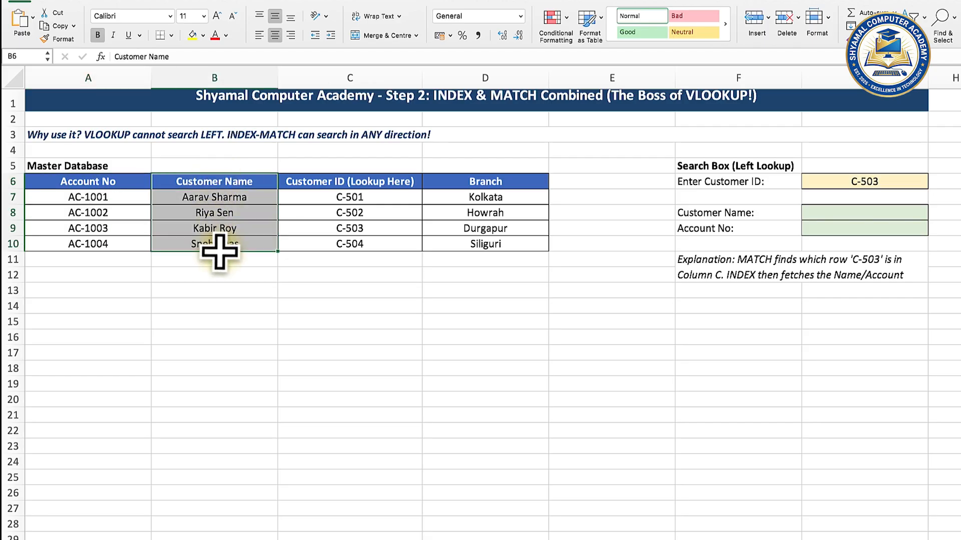
left_click_drag(336, 186, 345, 246)
left_click_drag(481, 182, 486, 244)
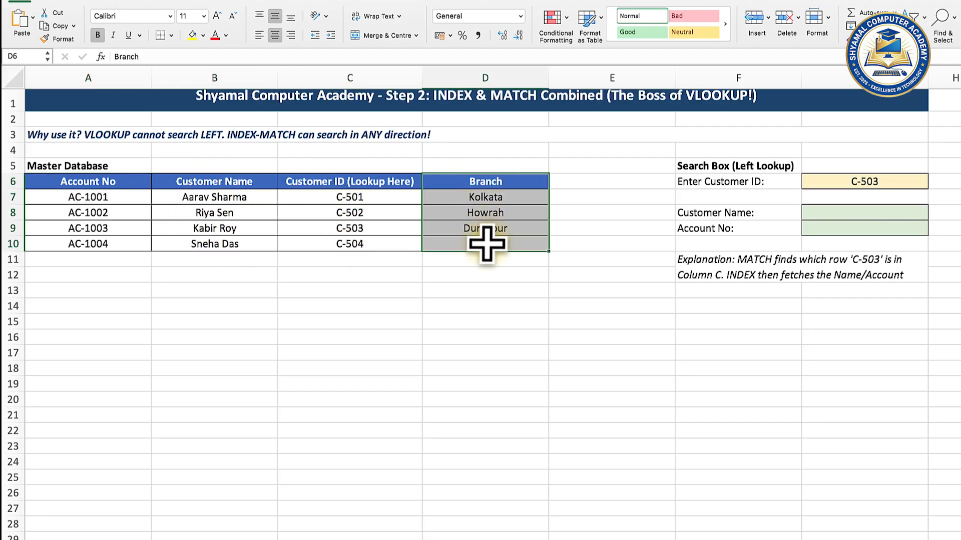
left_click(889, 180)
left_click(864, 216)
left_click(873, 183)
- Enter =INDEX(B6:B10,MATCH(G6,C6:C10,0)) in G8 to look up the customer name from the customer ID
left_click(859, 214)
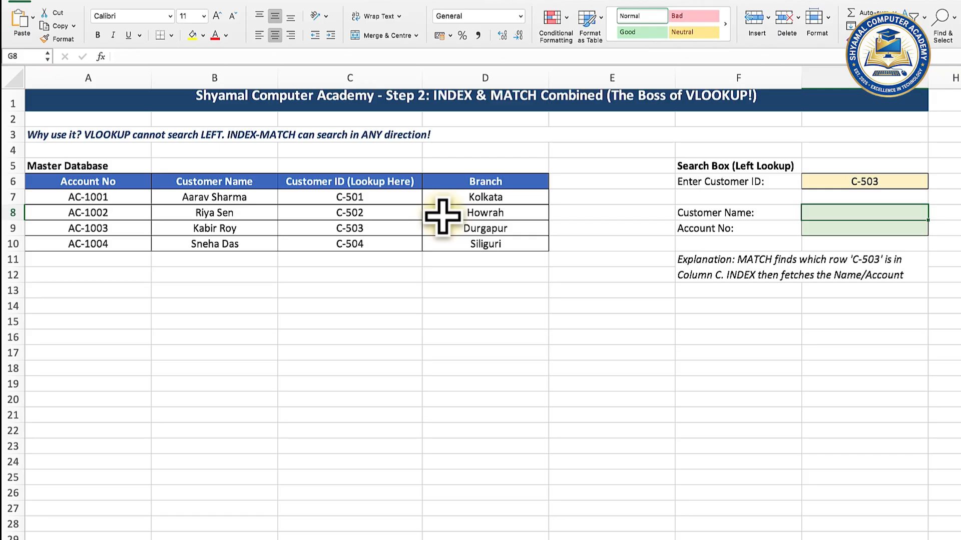
type("=")
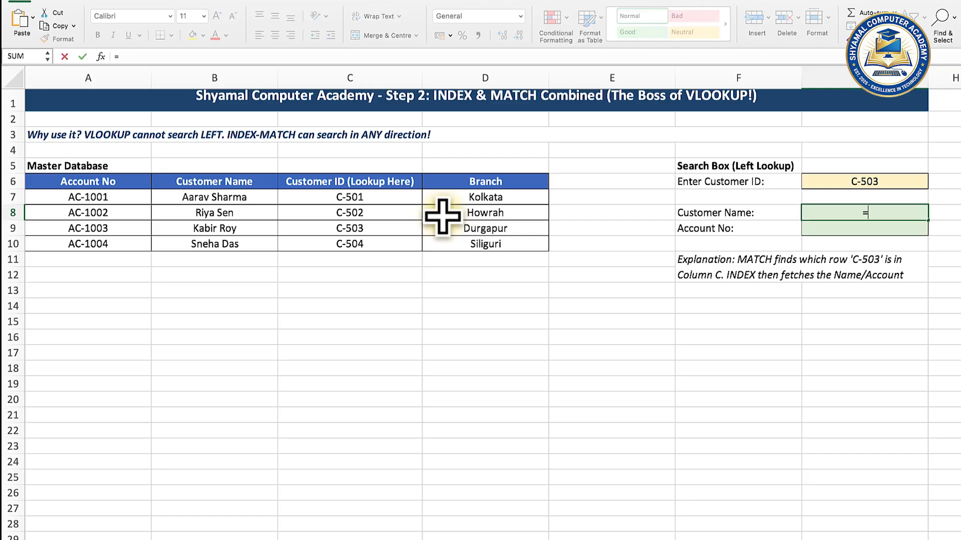
type("inde")
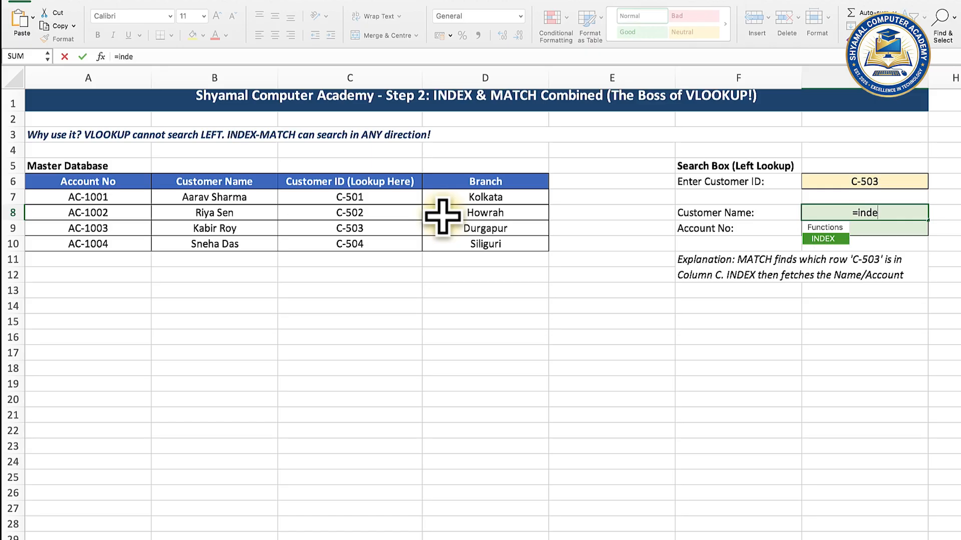
key("Tab")
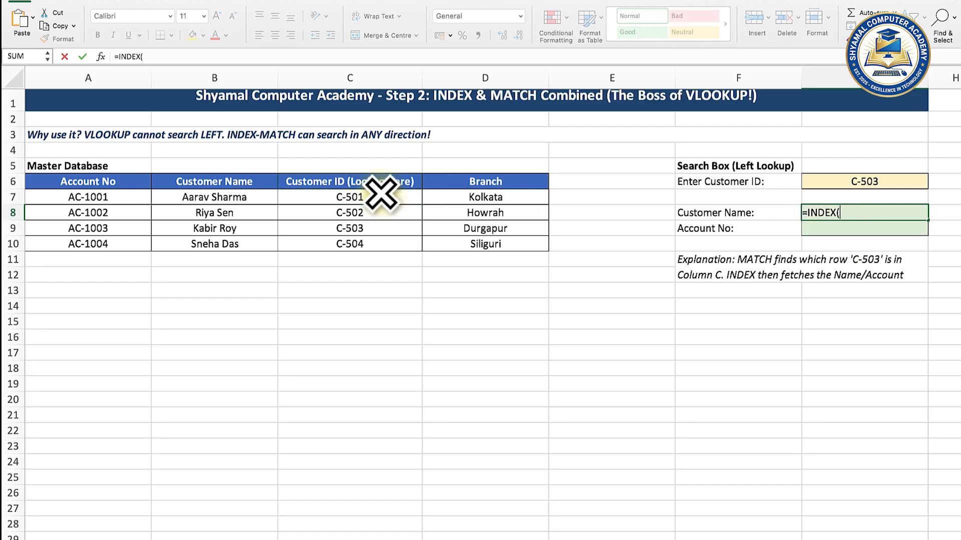
left_click_drag(251, 183, 251, 242)
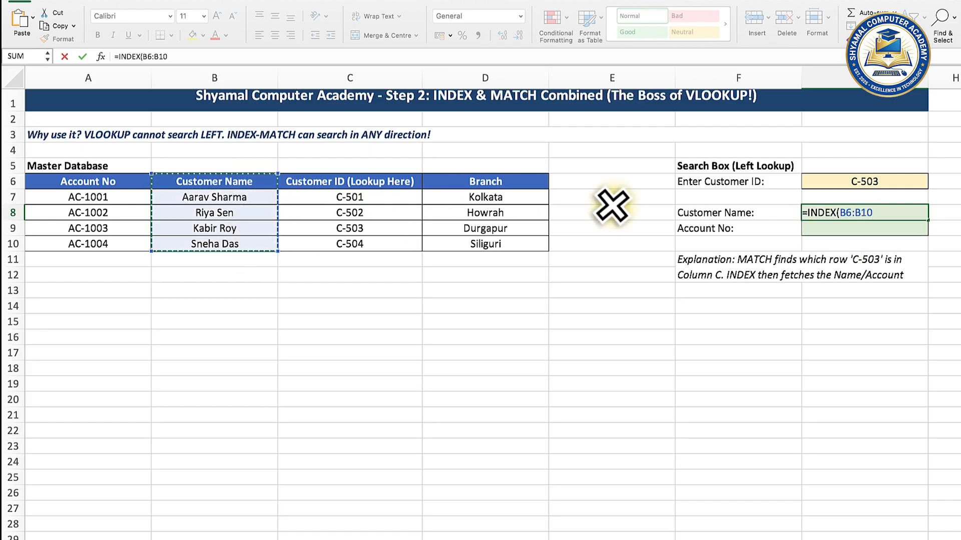
type(",matc")
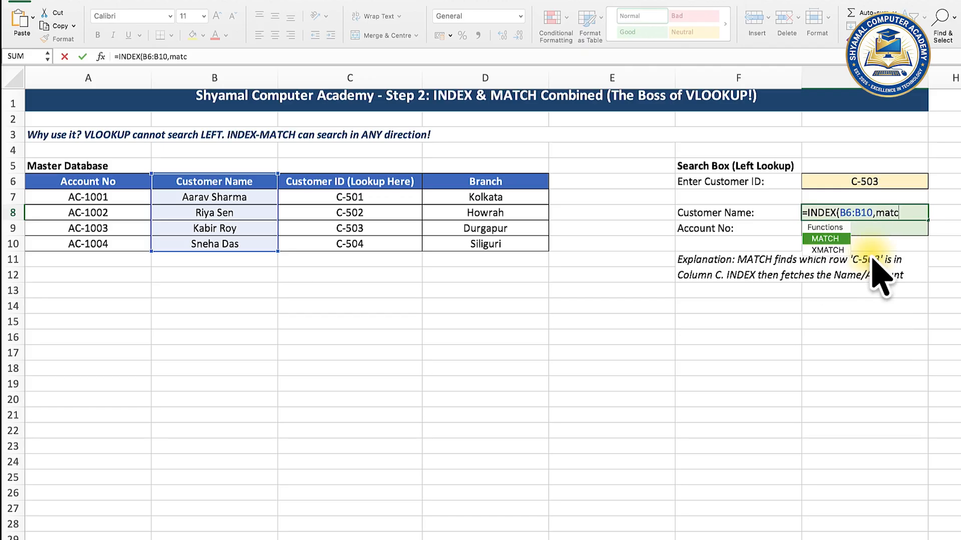
key("Tab")
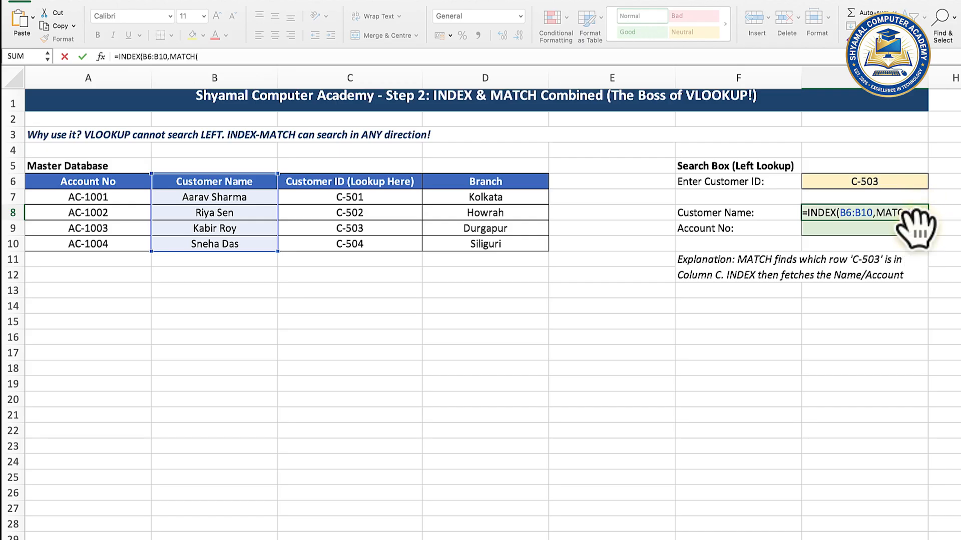
left_click(883, 183)
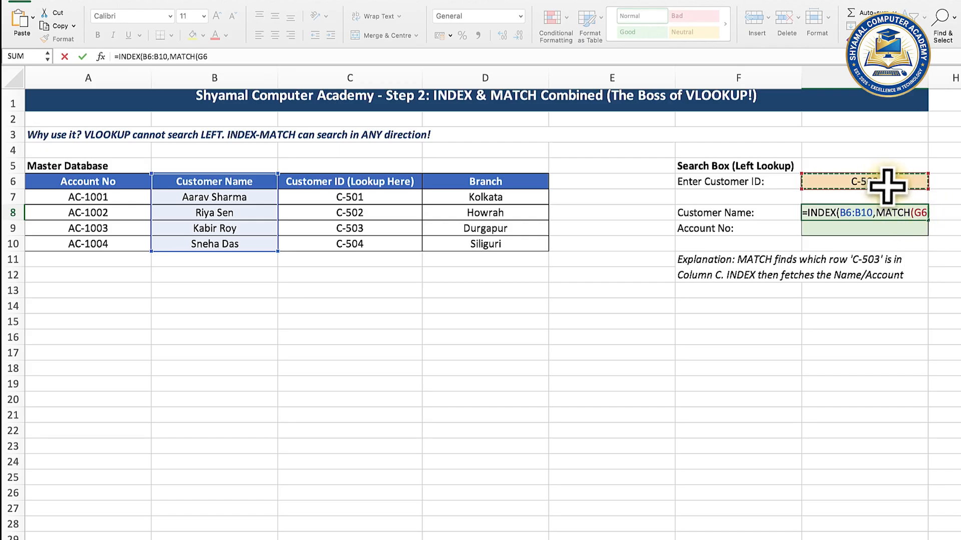
type(",")
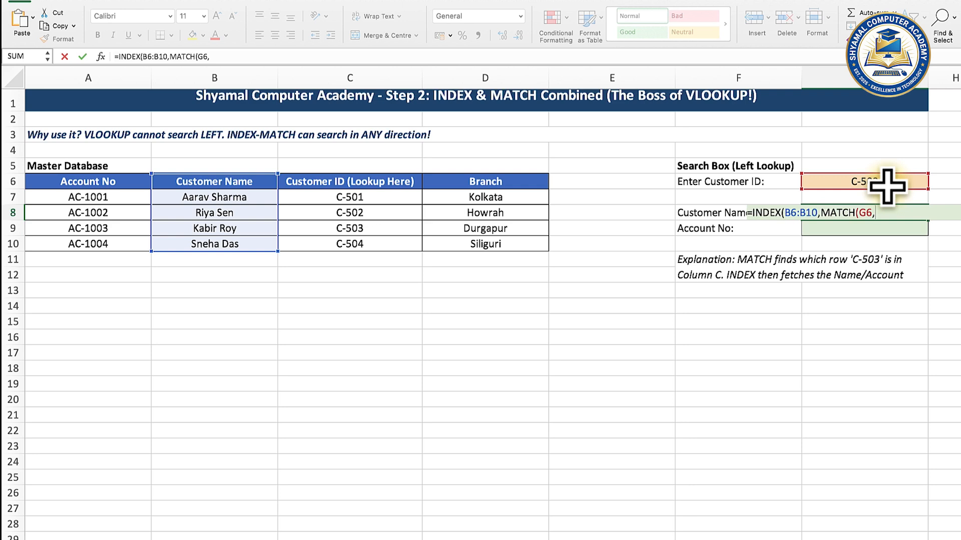
left_click_drag(386, 184, 389, 245)
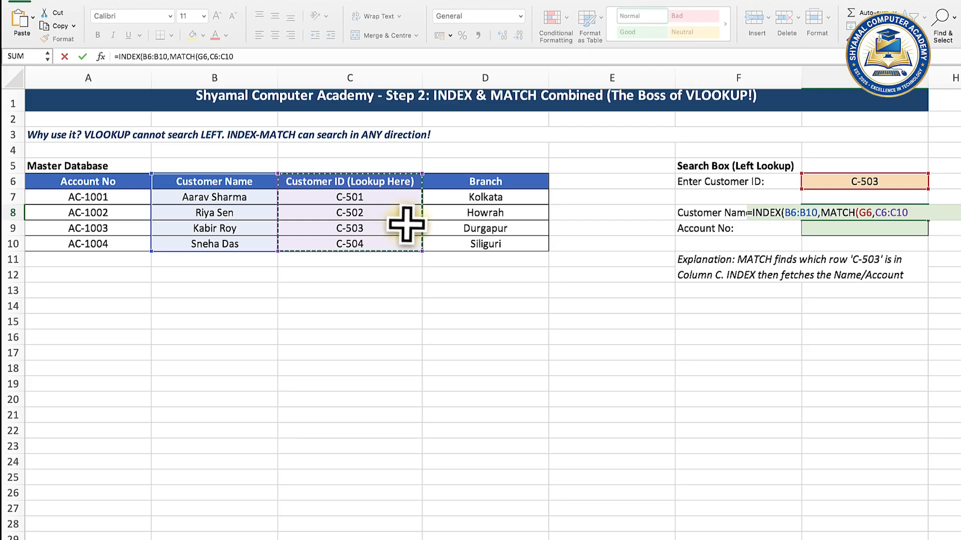
type(",0")
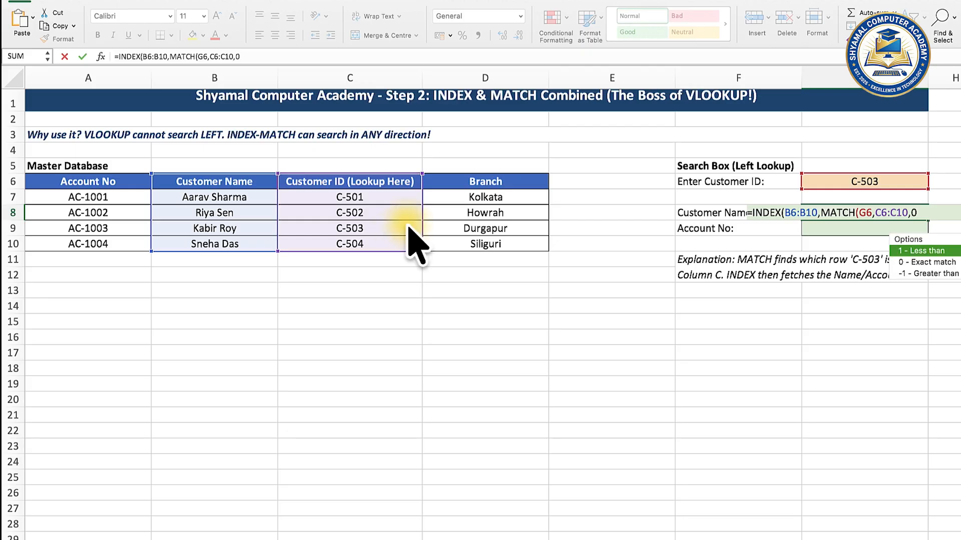
key("Return")
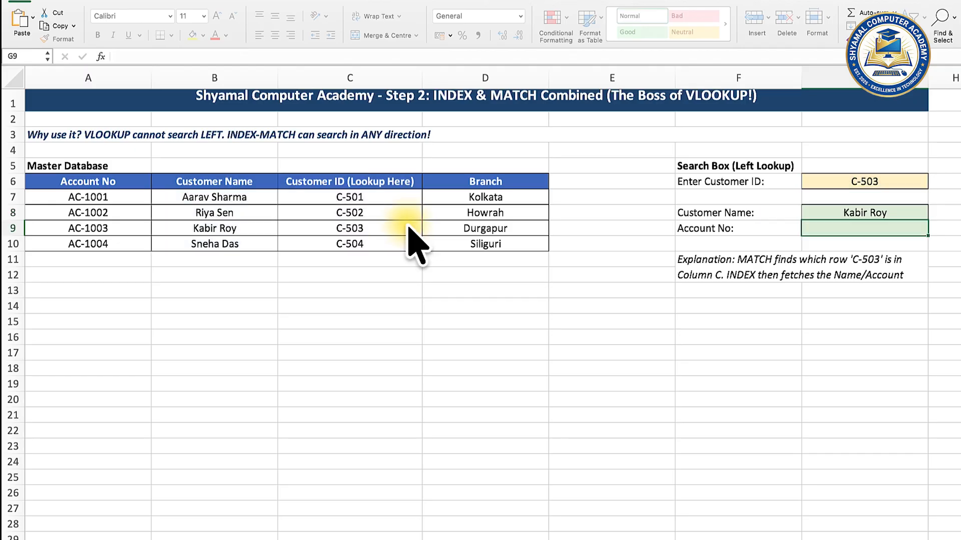
- Check the customer name returned in G8 against the matching customer ID row of the Master Database
left_click(869, 182)
left_click(871, 218)
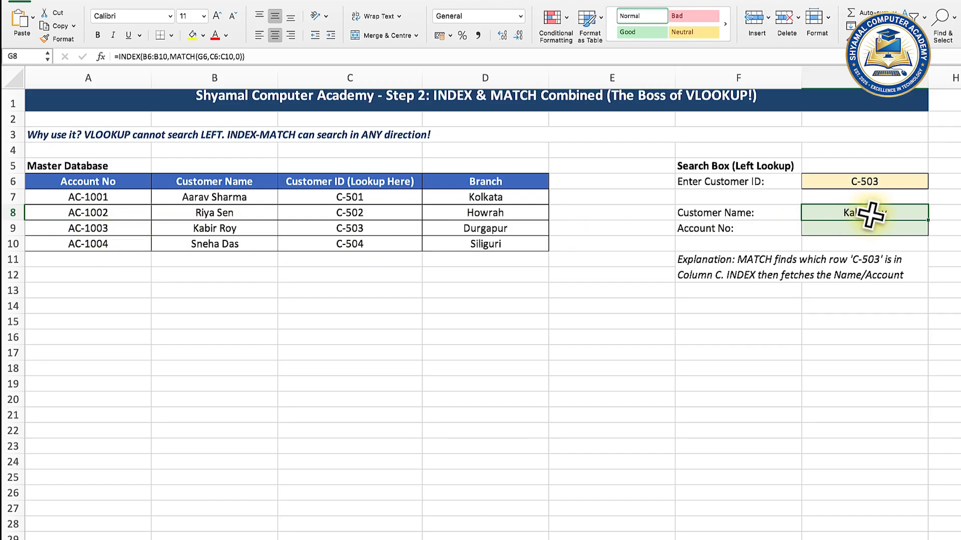
left_click(879, 186)
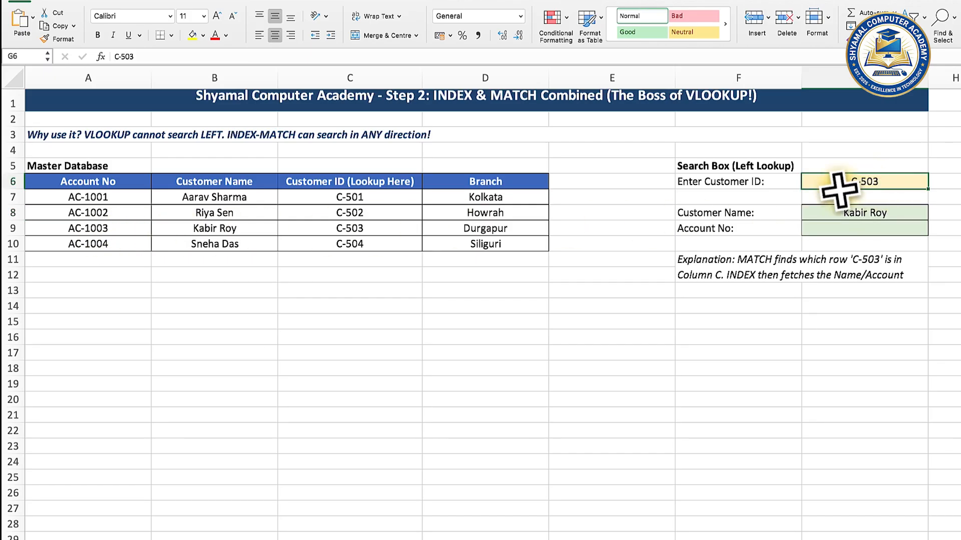
left_click(361, 230)
left_click(250, 233)
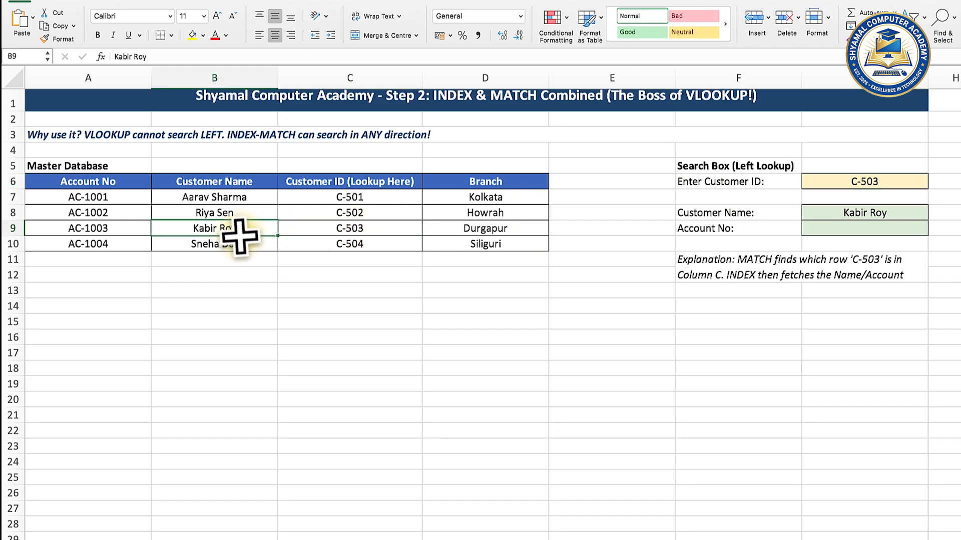
- Enter =INDEX(A6:A10,MATCH(G6,C6:C10,0)) in G9 to look up the account number from the customer ID
left_click(870, 228)
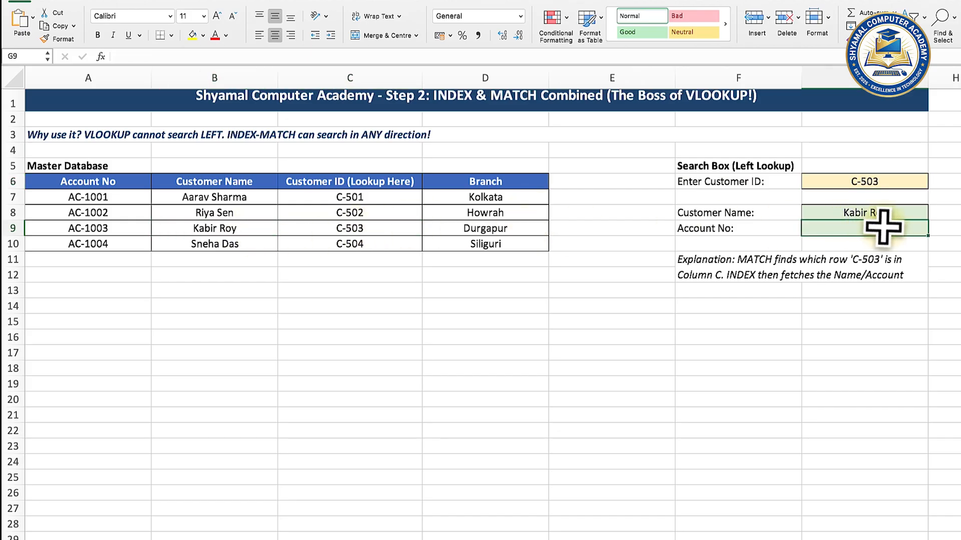
type("=ind")
key("Tab")
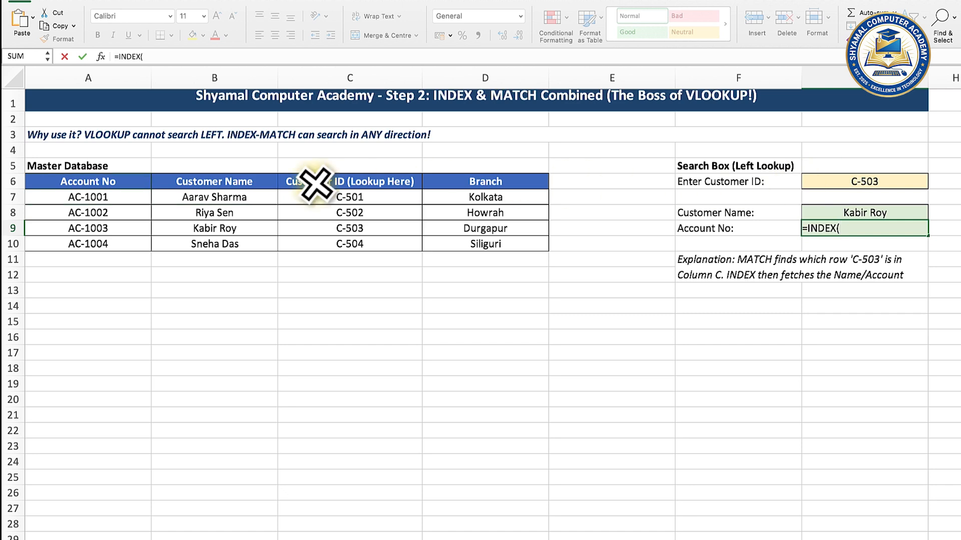
left_click_drag(125, 186, 124, 244)
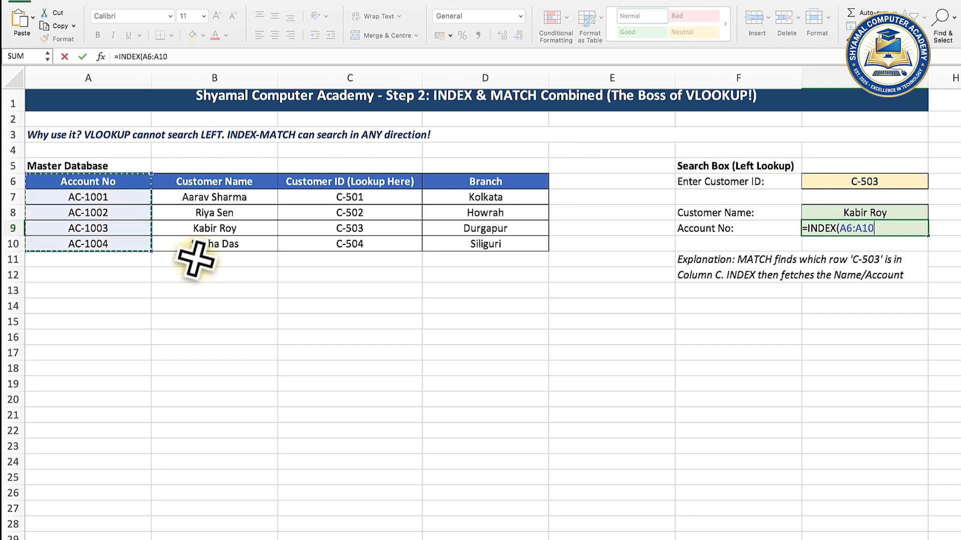
type(",match")
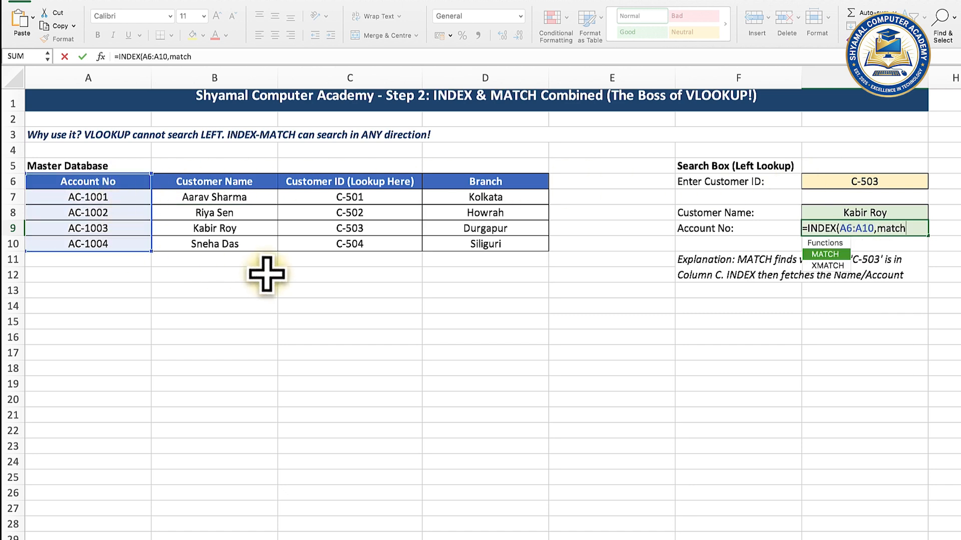
key("Tab")
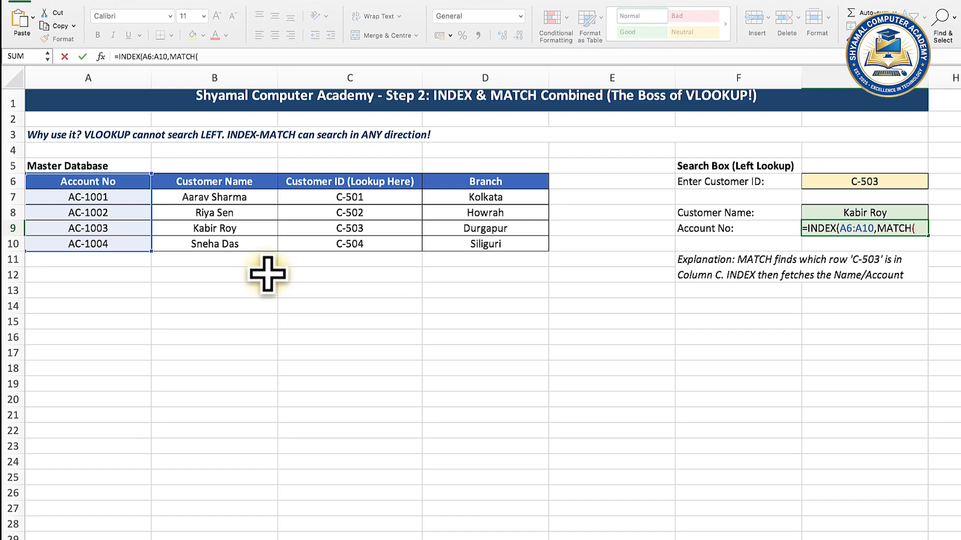
left_click(876, 184)
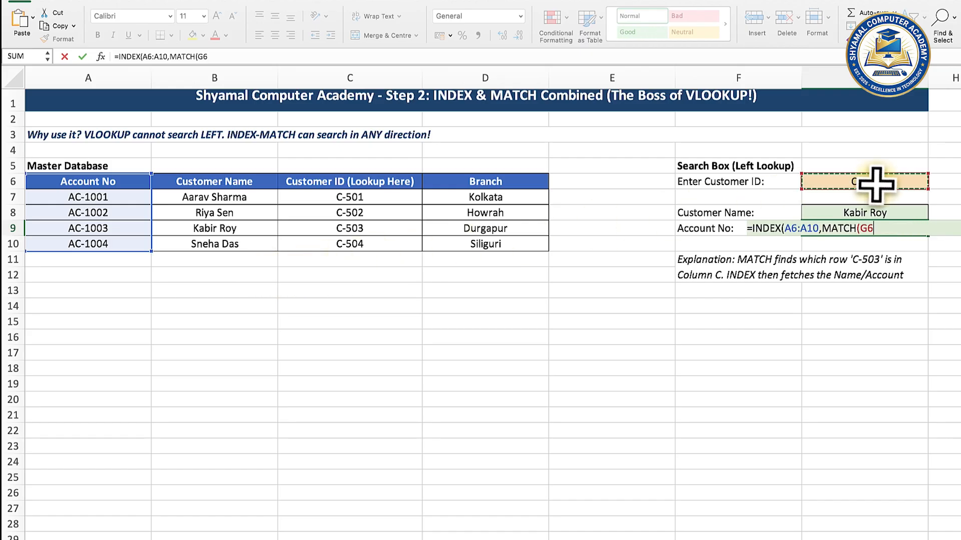
type(",")
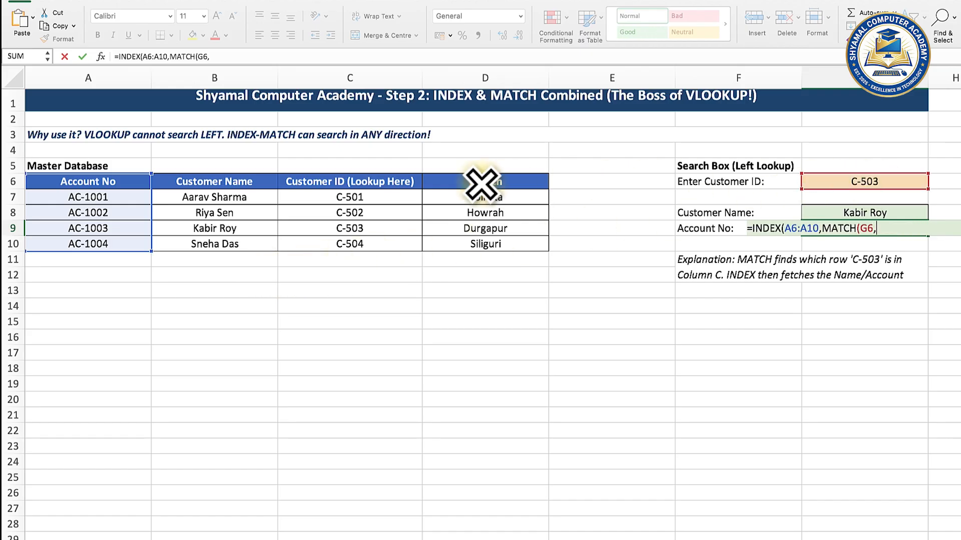
left_click_drag(381, 185, 382, 243)
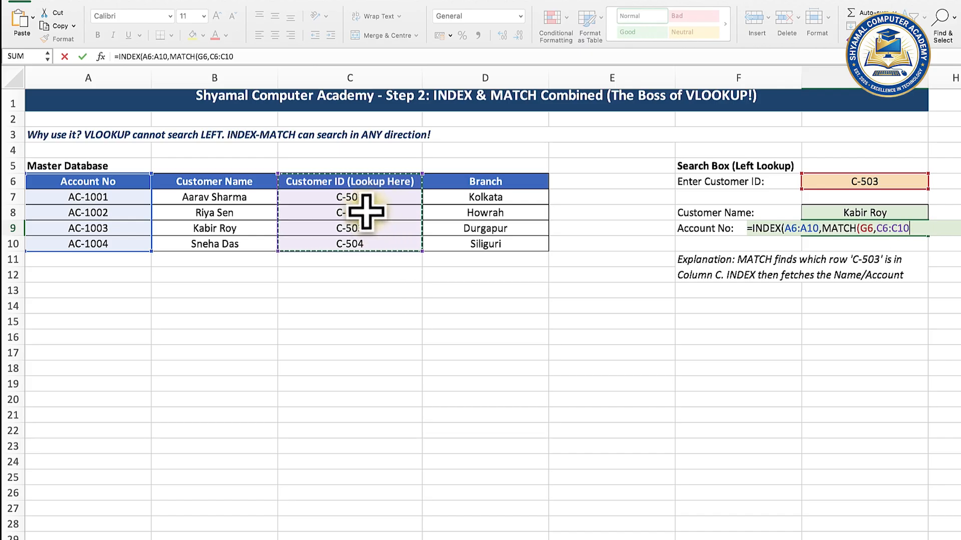
type(",0")
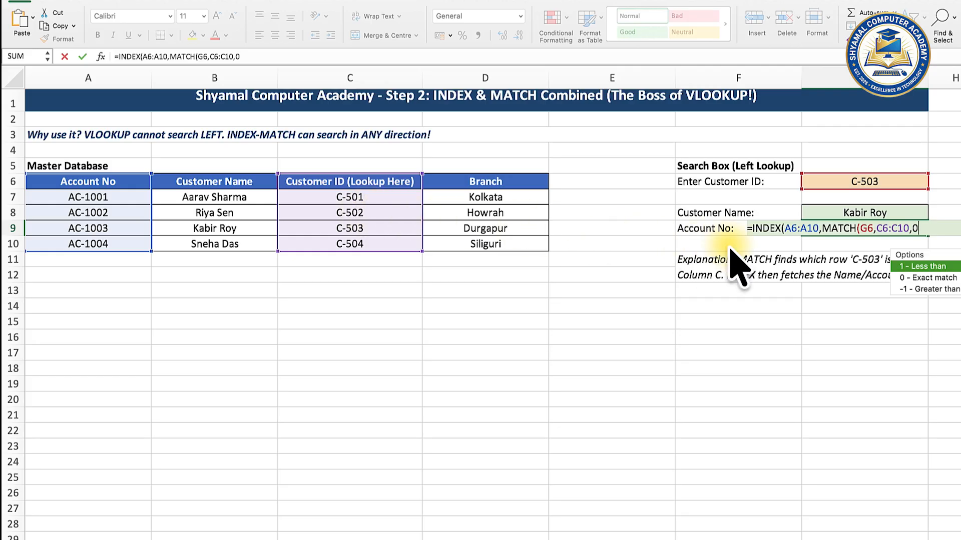
key("Return")
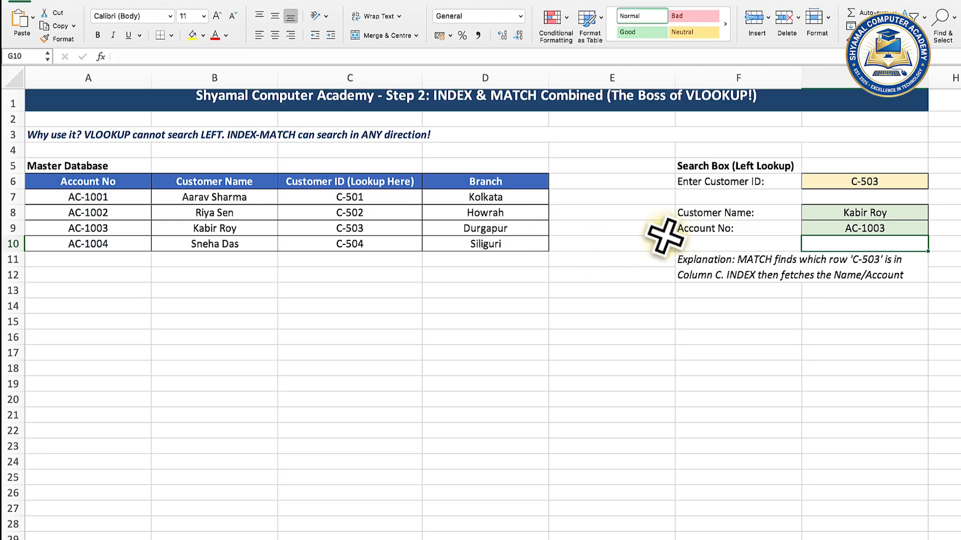
left_click(888, 223)
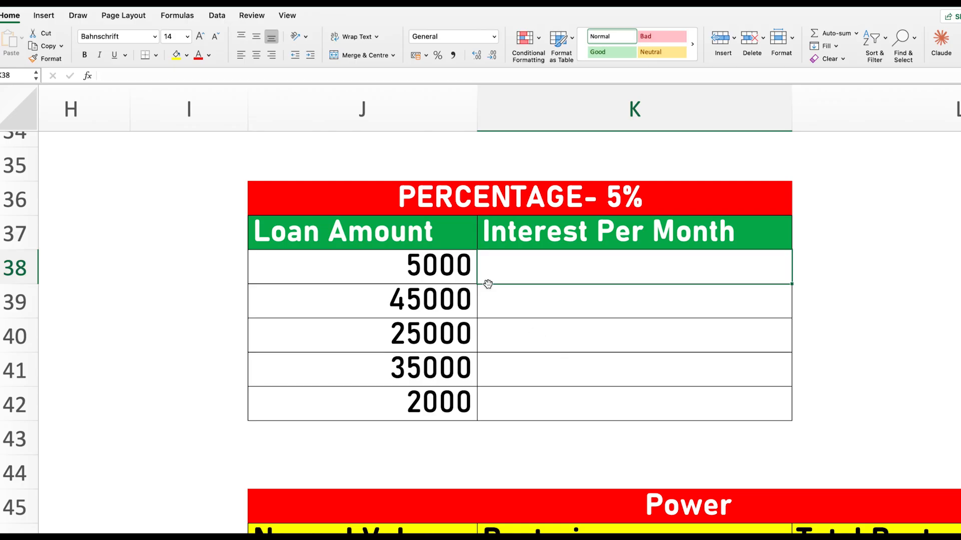
- Enter =J38*5% in K38 to calculate the monthly interest on the first loan amount
left_click(450, 276)
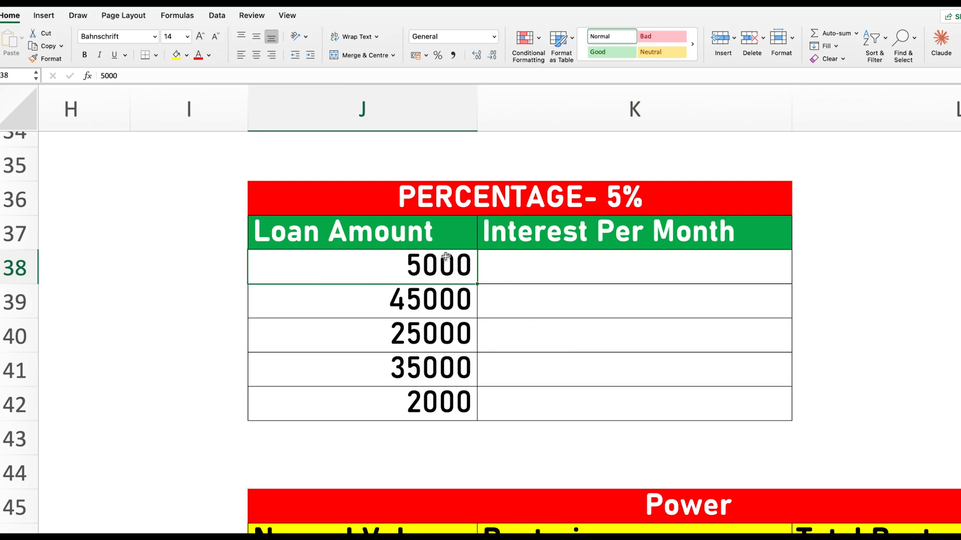
left_click(642, 200)
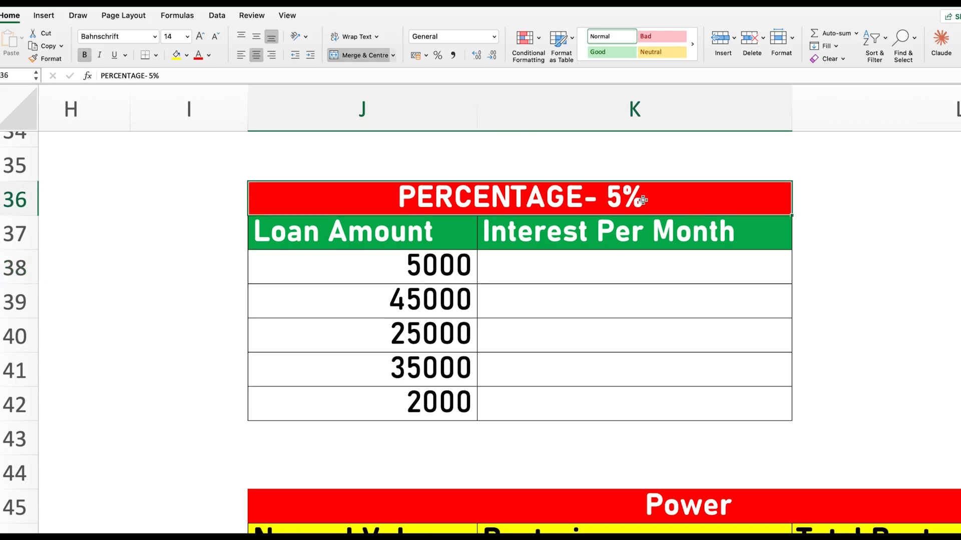
left_click(581, 288)
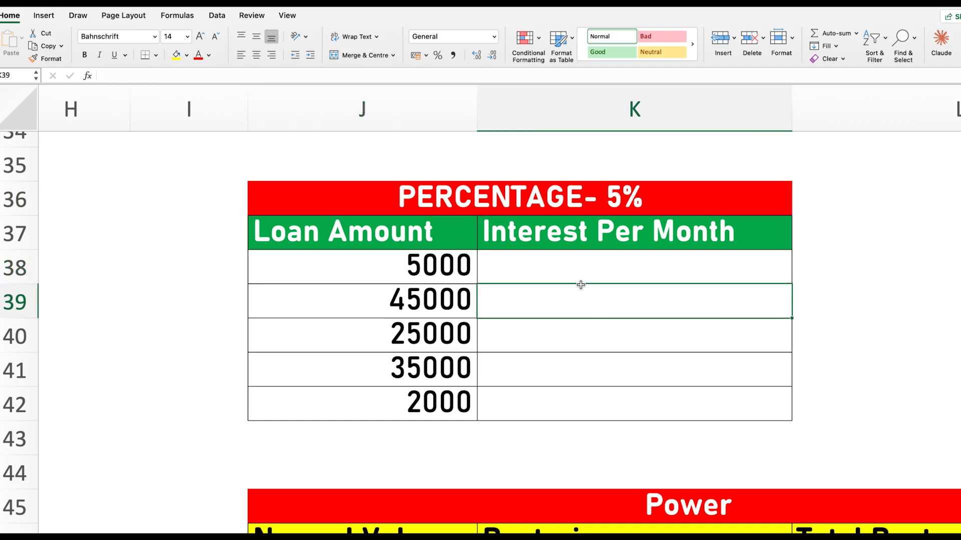
left_click(607, 268)
double_click(607, 268)
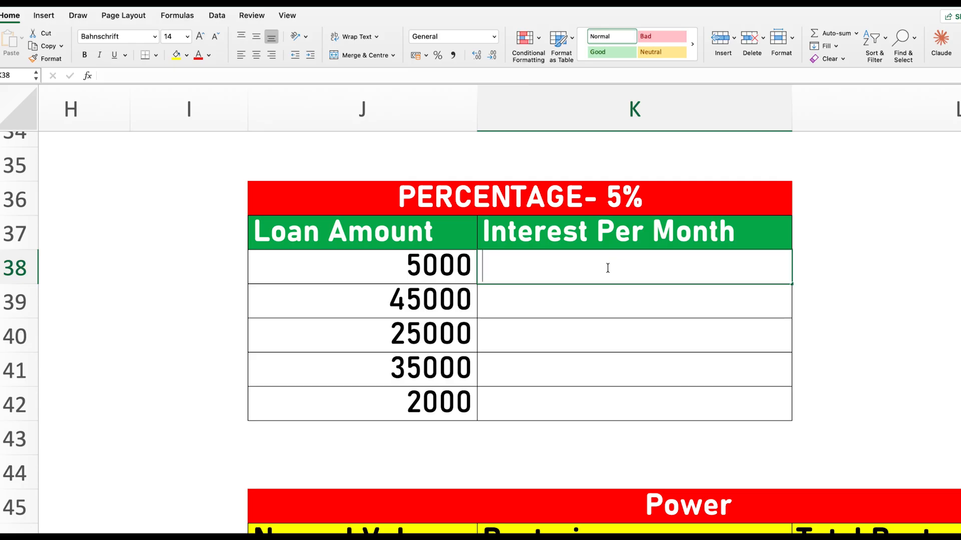
type("=")
left_click(430, 274)
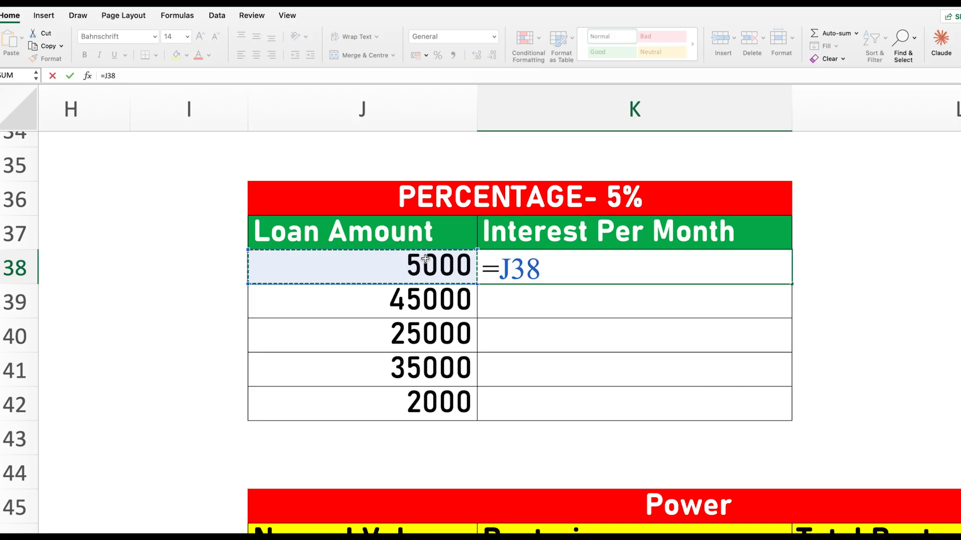
type("*5%")
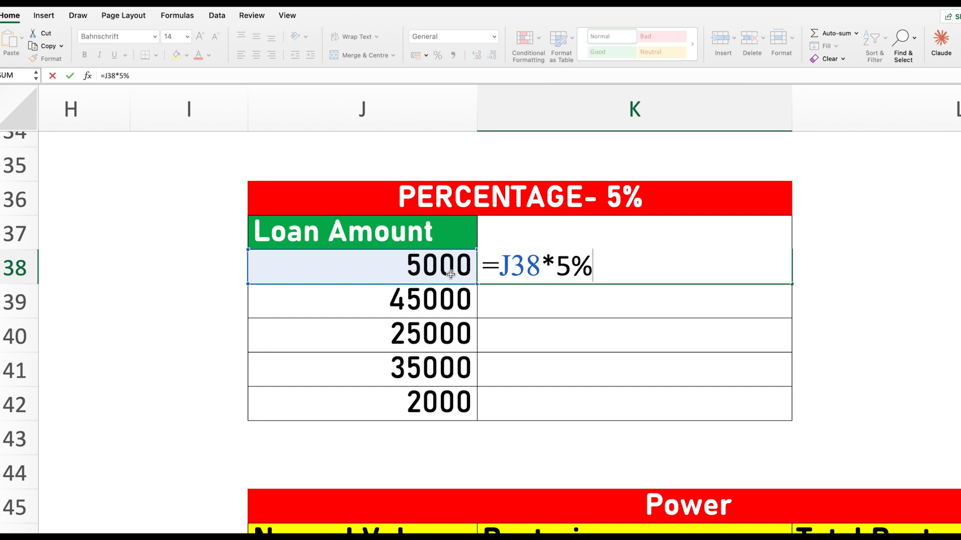
key("Return")
- Fill the interest formula from K38 down through K42 for the remaining loan amounts
left_click(541, 271)
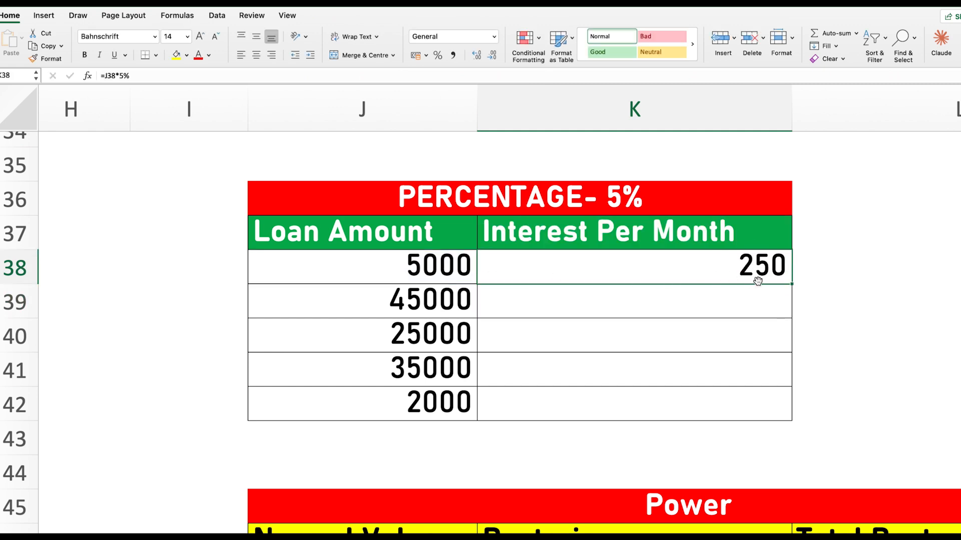
left_click_drag(792, 283, 794, 416)
left_click(685, 332)
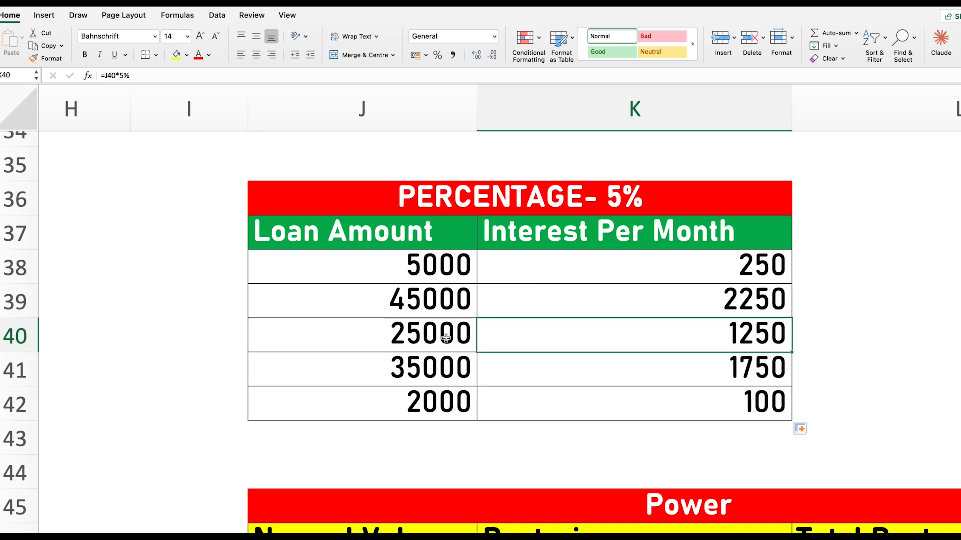